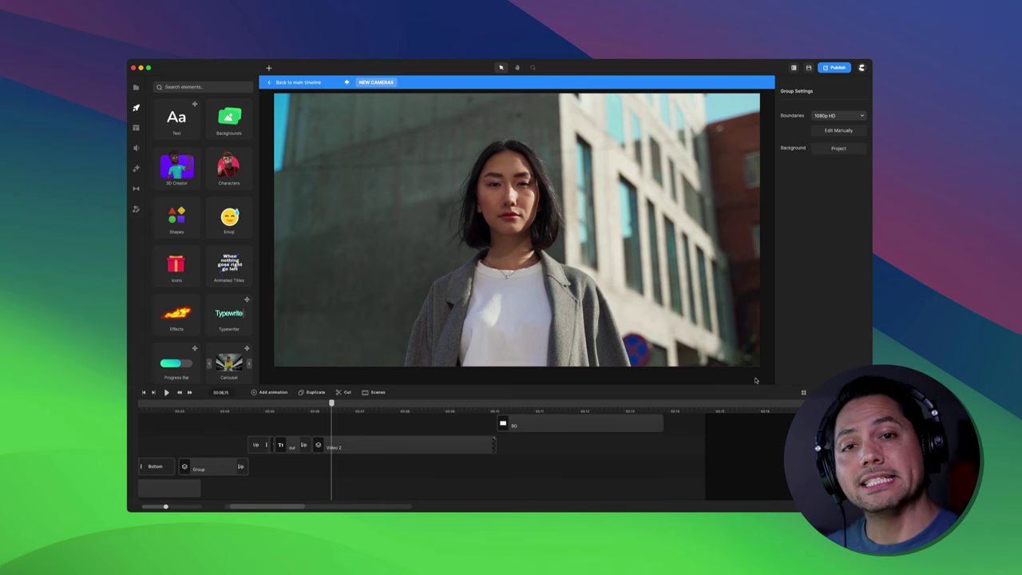
Open the YouTube elements, look through the Transitions and Openers categories, and filter the list to Subscribe
{"action": "left_click", "coordinate": [750, 363]}
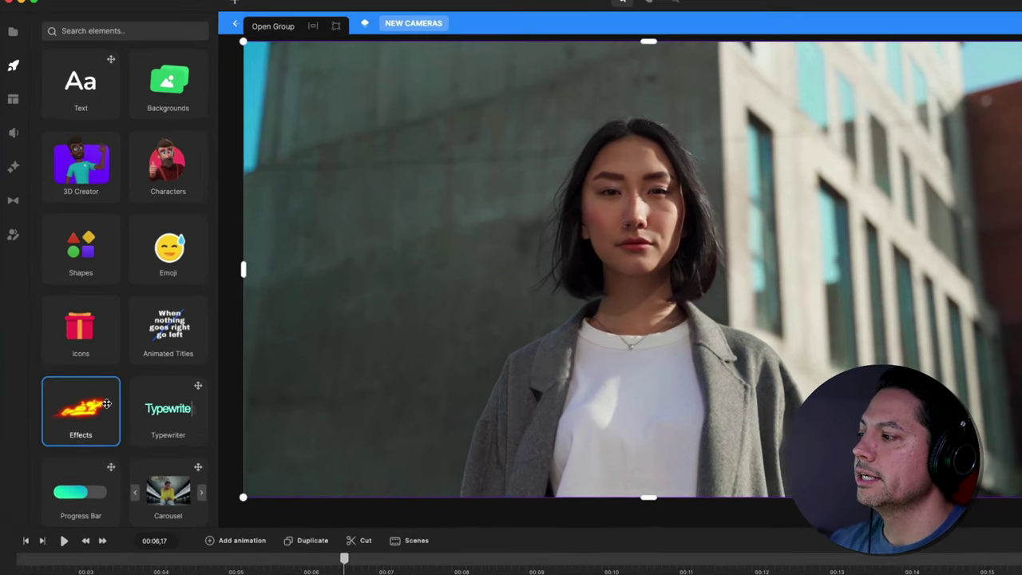
{"action": "scroll", "coordinate": [106, 404], "scroll_direction": "down", "scroll_amount": 3}
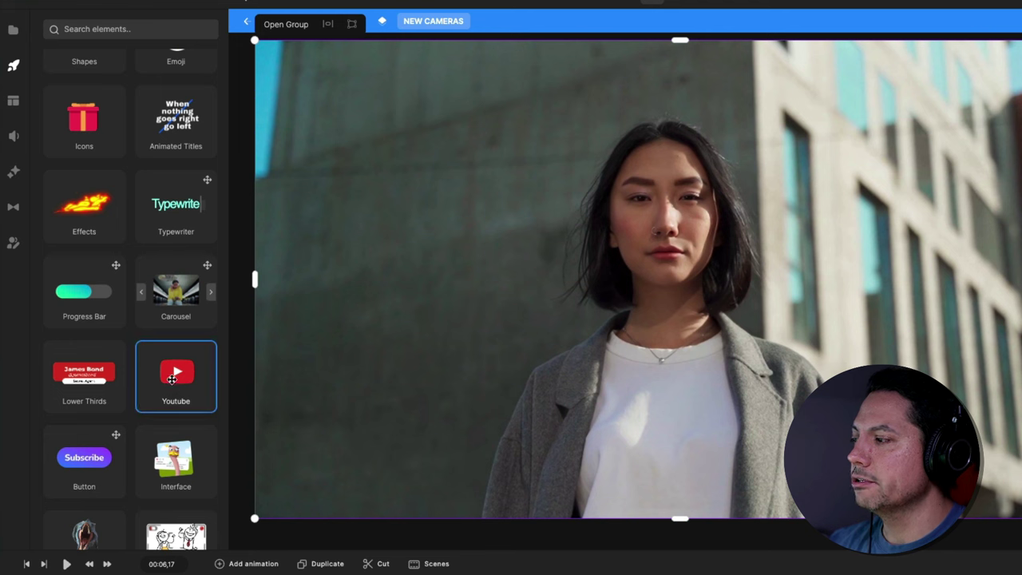
{"action": "left_click", "coordinate": [171, 380]}
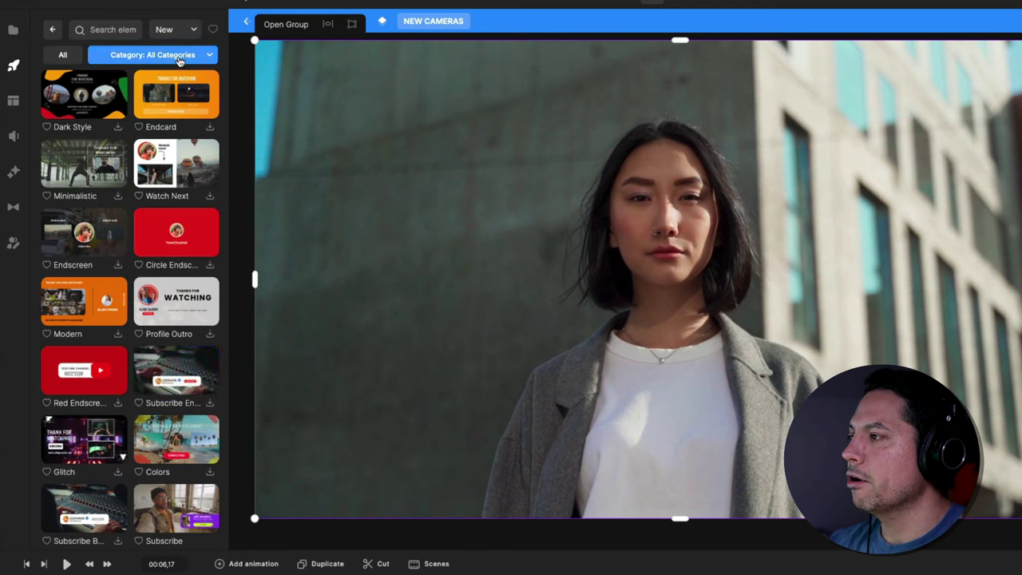
{"action": "left_click", "coordinate": [199, 58]}
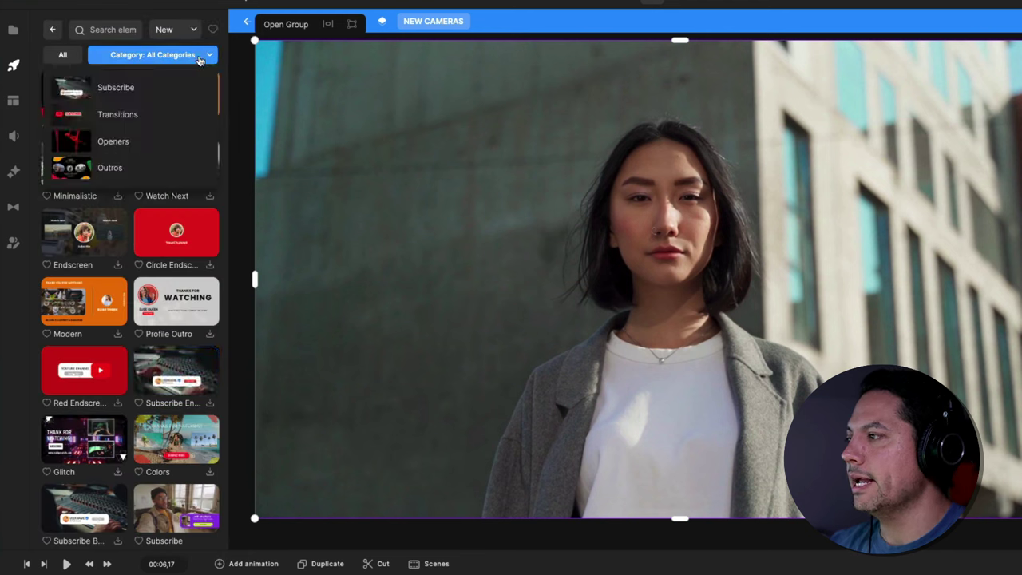
{"action": "left_click", "coordinate": [160, 112]}
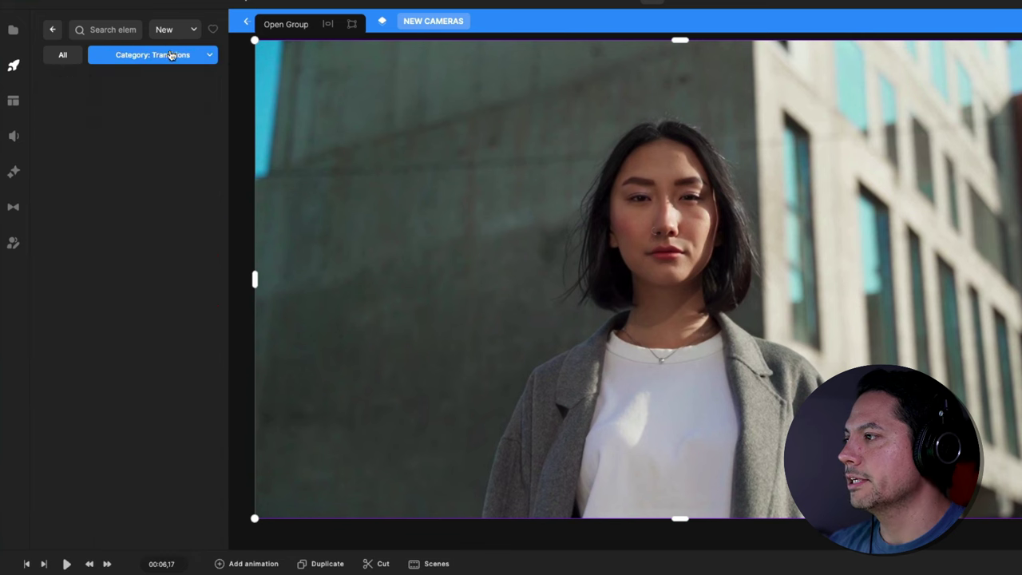
{"action": "left_click", "coordinate": [171, 54]}
{"action": "left_click", "coordinate": [135, 142]}
{"action": "left_click", "coordinate": [140, 61]}
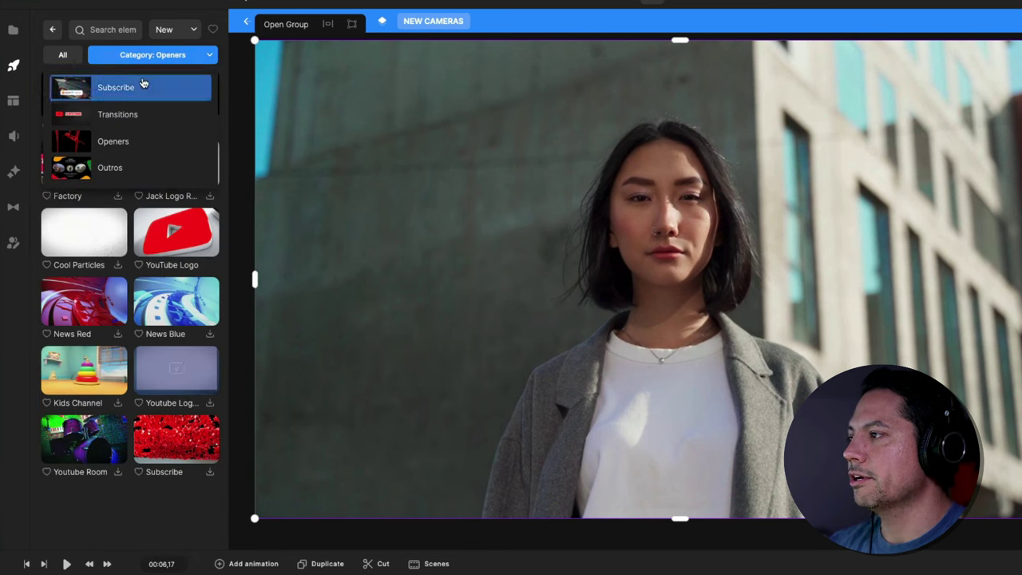
{"action": "left_click", "coordinate": [148, 87]}
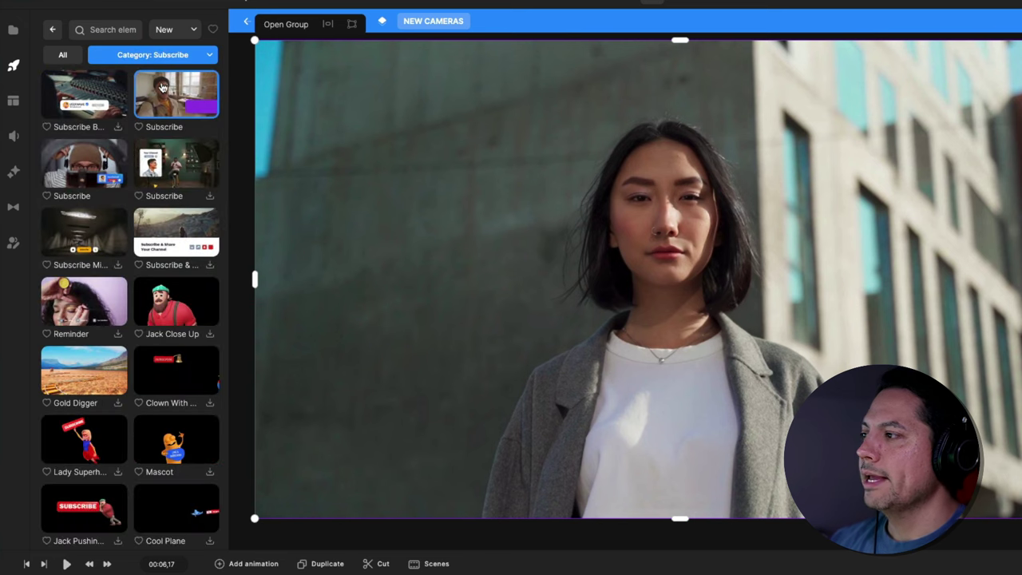
Browse the Subscribe elements and add the template with the blue channel box and profile picture to the video
{"action": "scroll", "coordinate": [148, 256], "scroll_direction": "down", "scroll_amount": 1}
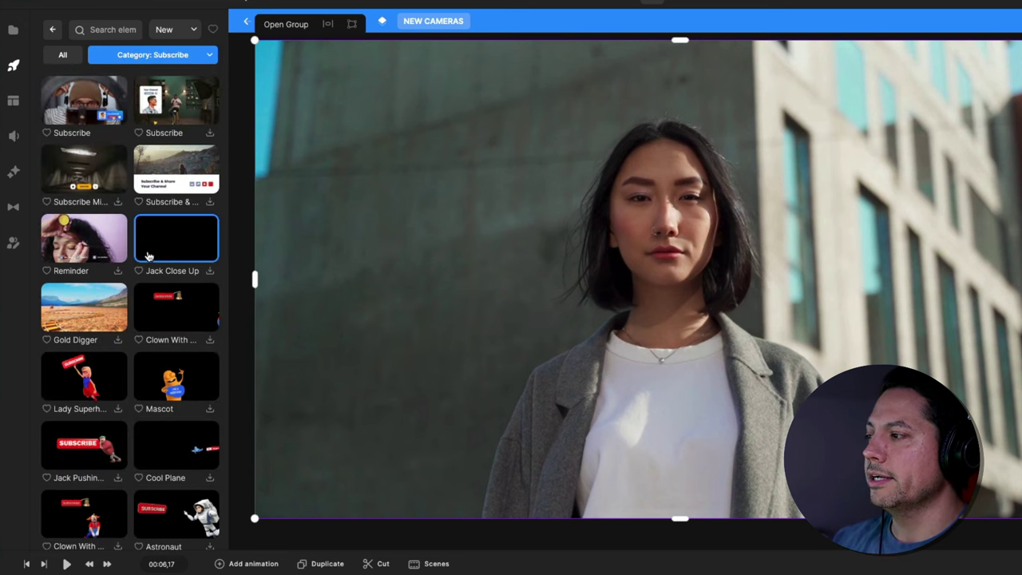
{"action": "scroll", "coordinate": [148, 255], "scroll_direction": "down", "scroll_amount": 4}
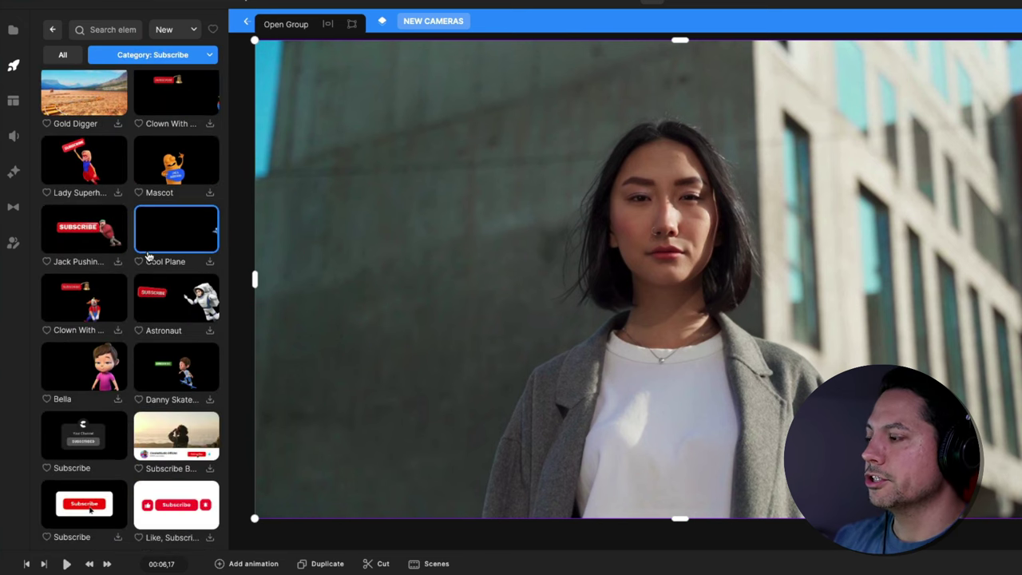
{"action": "scroll", "coordinate": [147, 256], "scroll_direction": "up", "scroll_amount": 5}
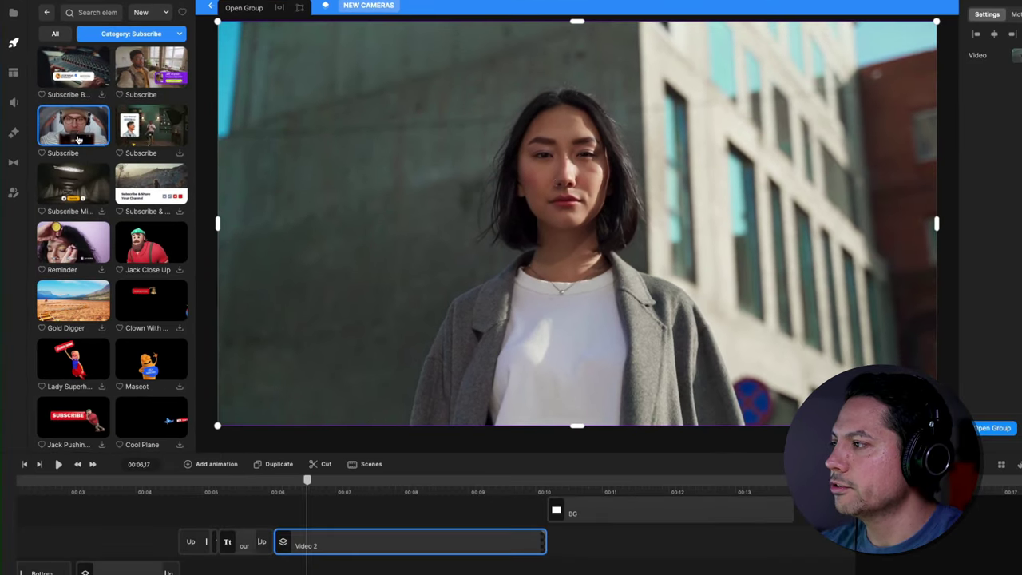
{"action": "left_click_drag", "start_coordinate": [79, 140], "coordinate": [431, 260]}
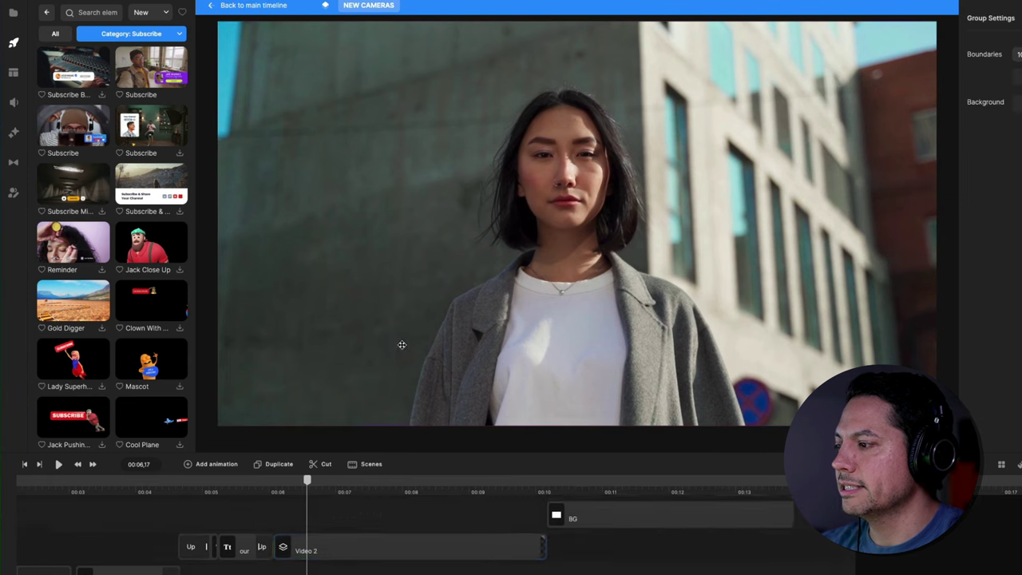
Start the Subscribe clip at about 00:06 on the timeline and trim its end to the start of the BG clip
{"action": "scroll", "coordinate": [338, 559], "scroll_direction": "down", "scroll_amount": 2}
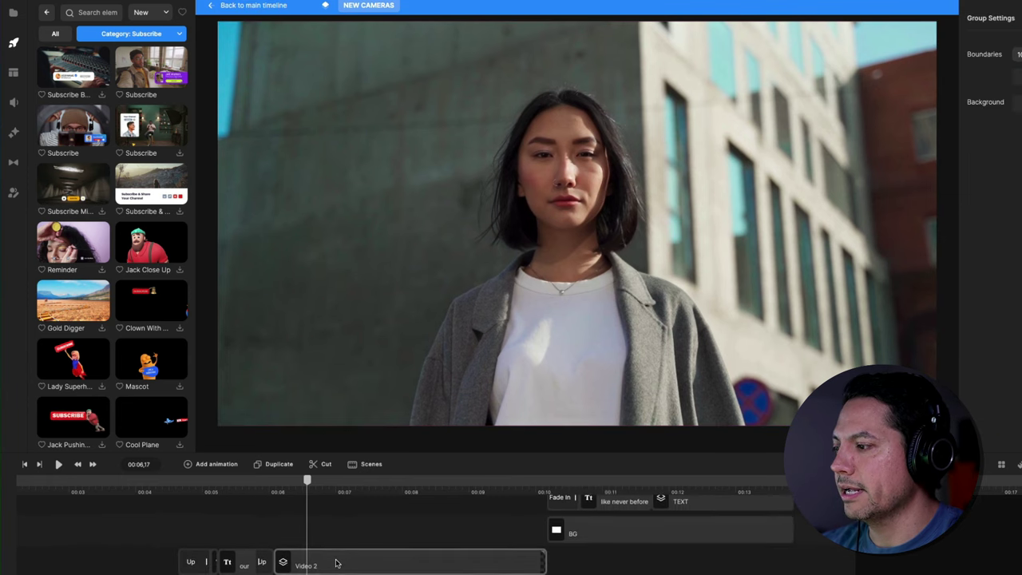
{"action": "scroll", "coordinate": [335, 563], "scroll_direction": "up", "scroll_amount": 2}
{"action": "left_click", "coordinate": [332, 537]}
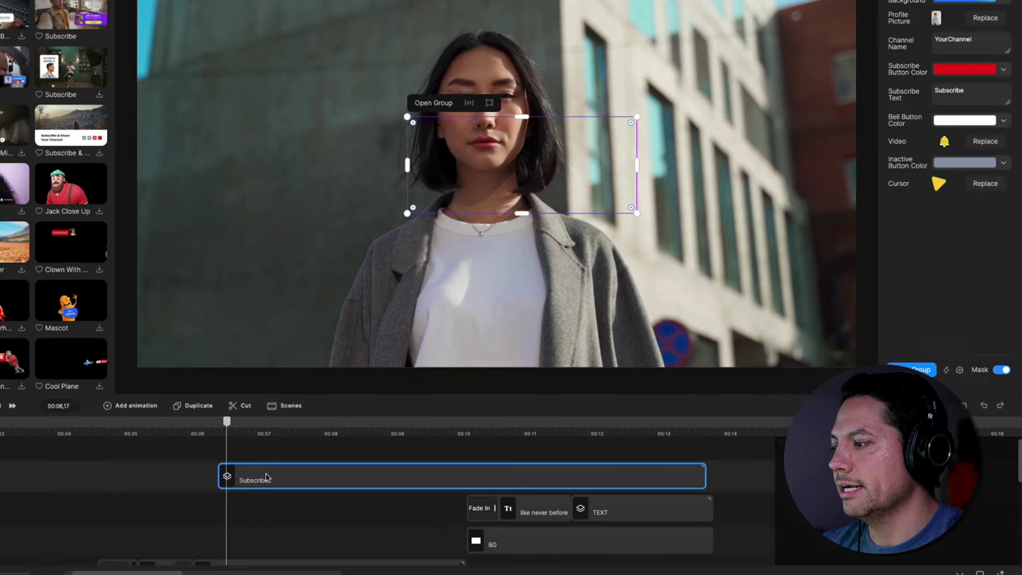
{"action": "left_click_drag", "start_coordinate": [253, 478], "coordinate": [244, 477]}
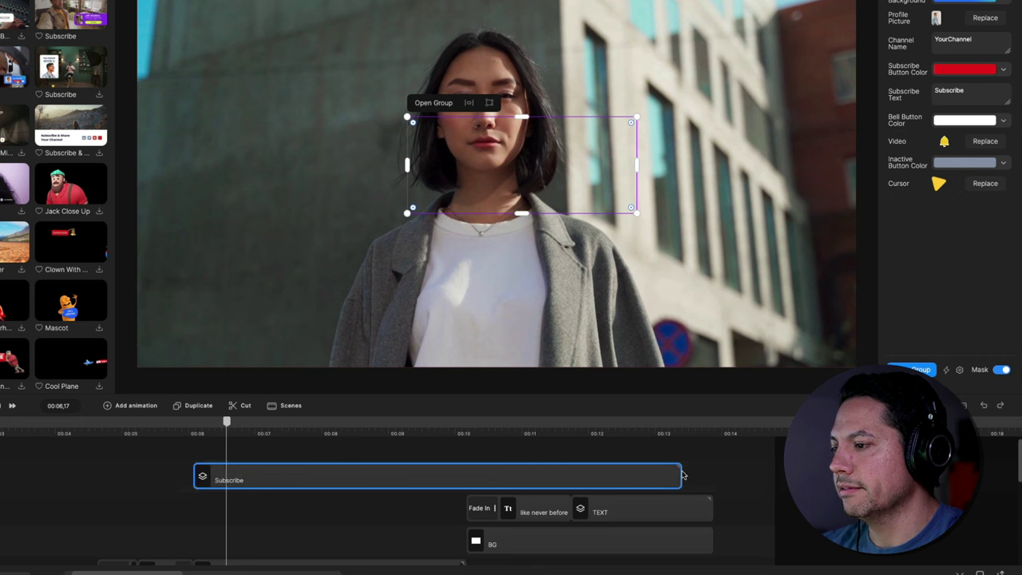
{"action": "left_click_drag", "start_coordinate": [674, 471], "coordinate": [468, 475]}
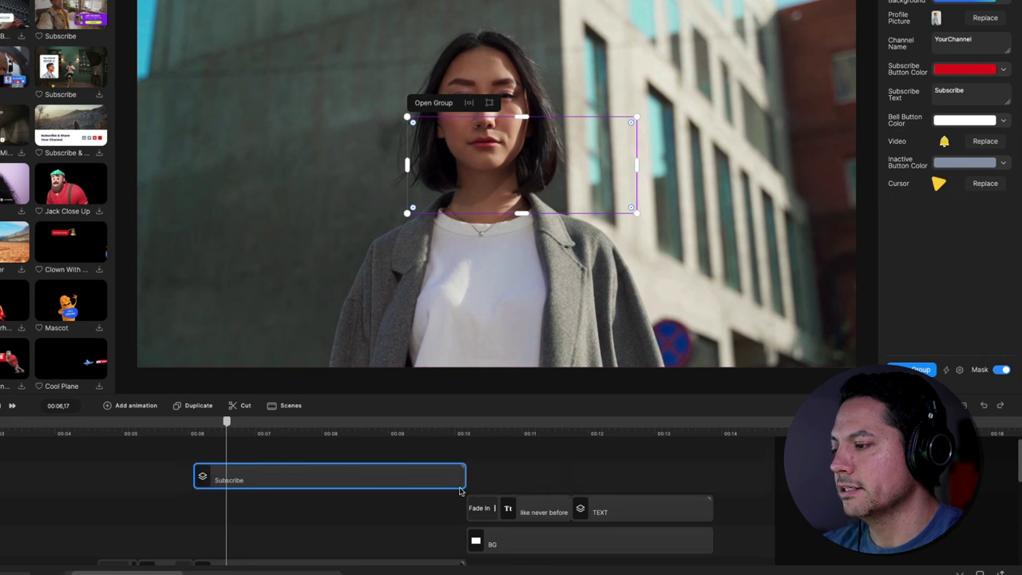
{"action": "scroll", "coordinate": [468, 518], "scroll_direction": "down", "scroll_amount": 2}
{"action": "scroll", "coordinate": [403, 494], "scroll_direction": "up", "scroll_amount": 2}
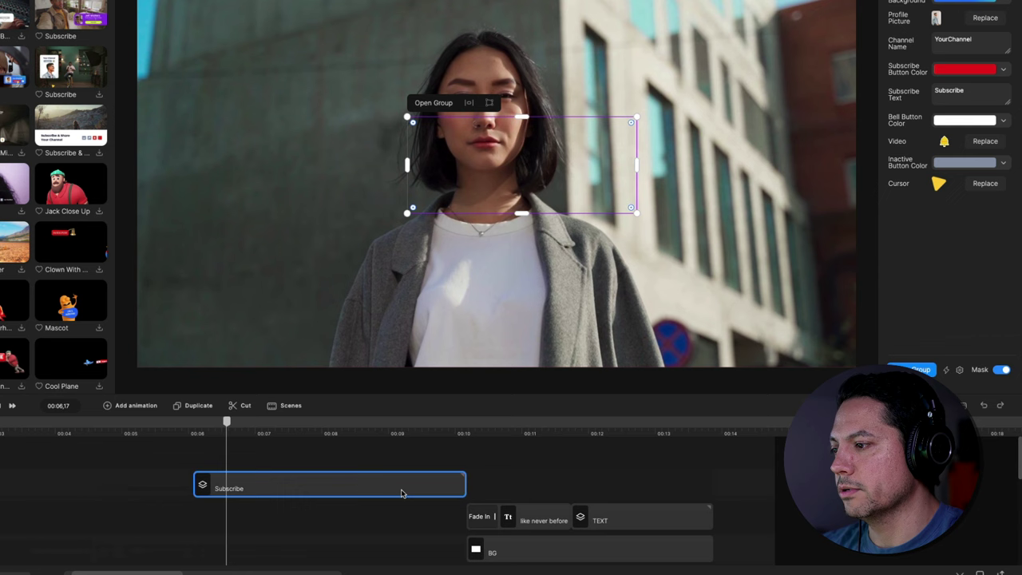
Preview the Subscribe animation up to 00:10,00 and move its box to the lower-left corner of the video frame
{"action": "mouse_move", "coordinate": [227, 421]}
{"action": "left_mouse_down"}
{"action": "mouse_move", "coordinate": [214, 421]}
{"action": "mouse_move", "coordinate": [235, 422]}
{"action": "left_mouse_up"}
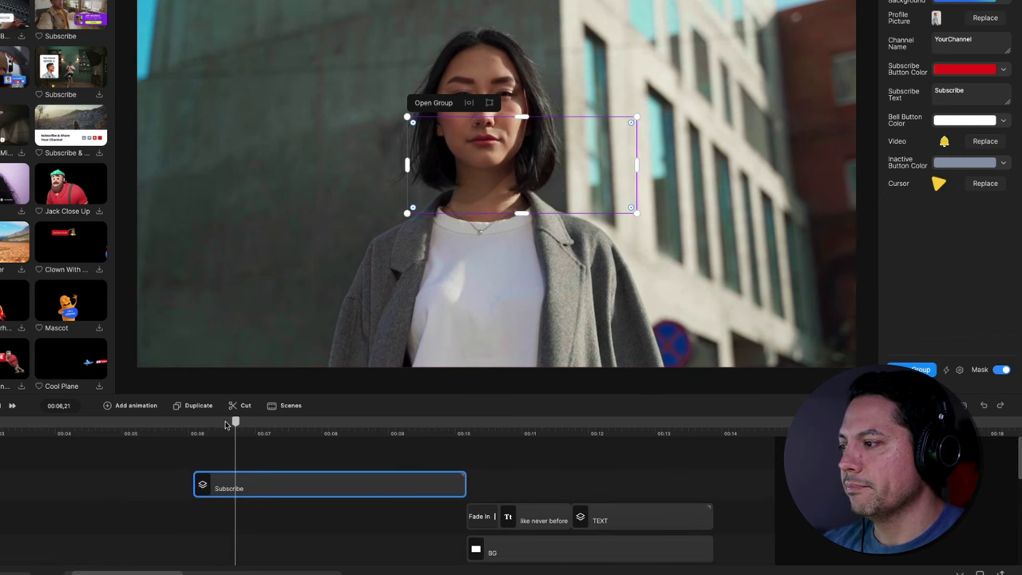
{"action": "left_click_drag", "start_coordinate": [236, 421], "coordinate": [346, 421]}
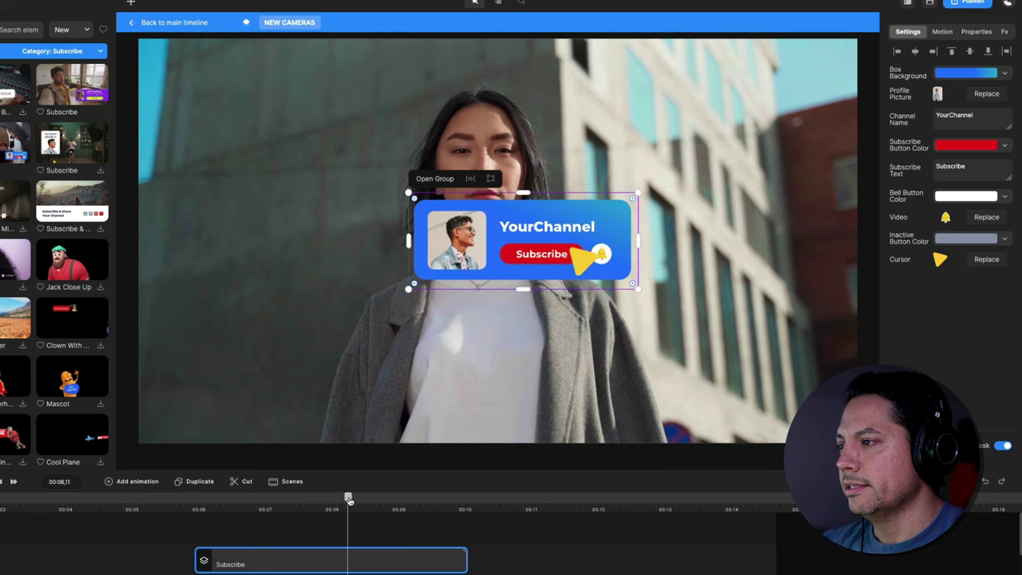
{"action": "left_click_drag", "start_coordinate": [349, 500], "coordinate": [457, 499]}
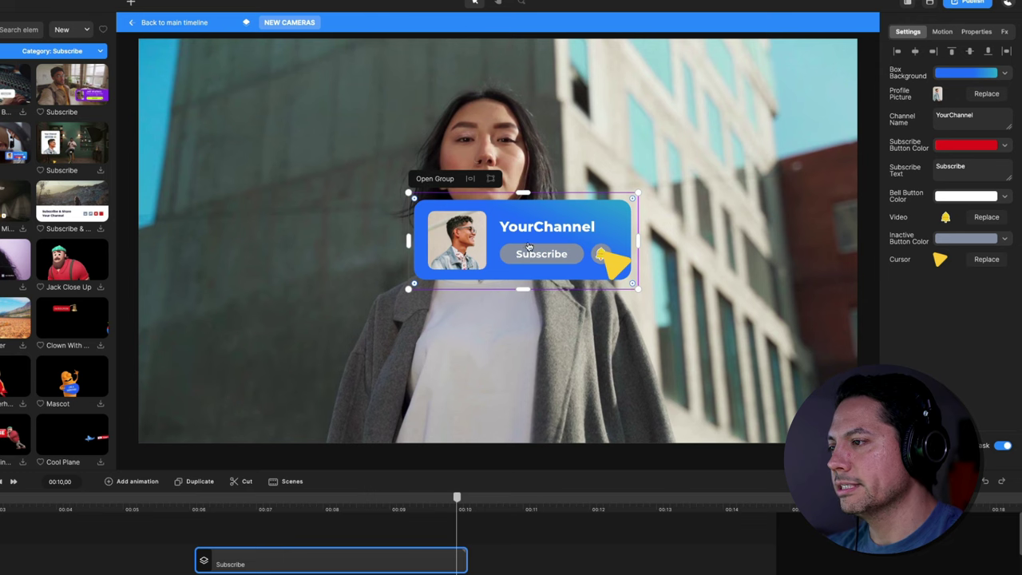
{"action": "left_click_drag", "start_coordinate": [523, 243], "coordinate": [284, 378]}
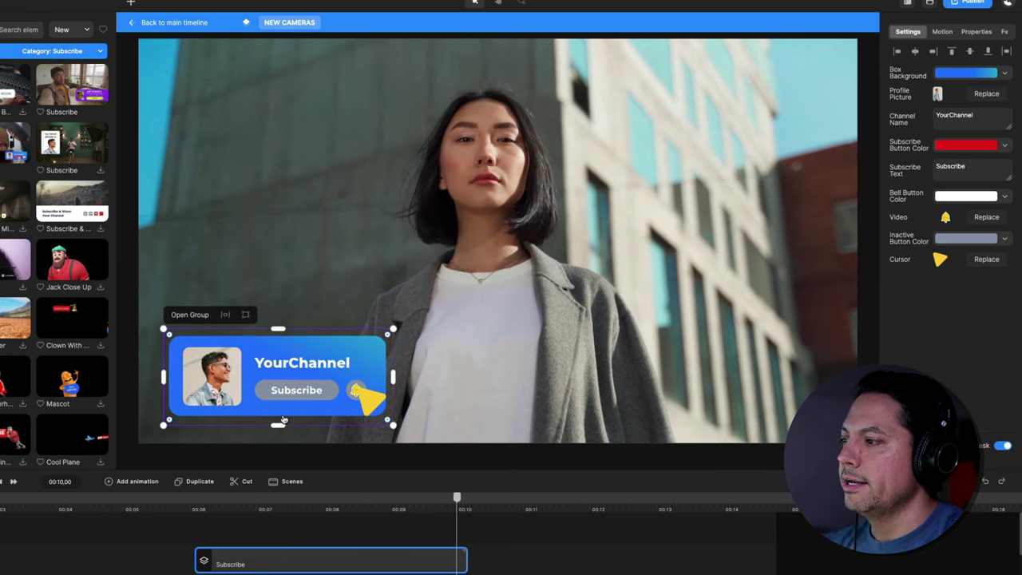
{"action": "left_click", "coordinate": [286, 565]}
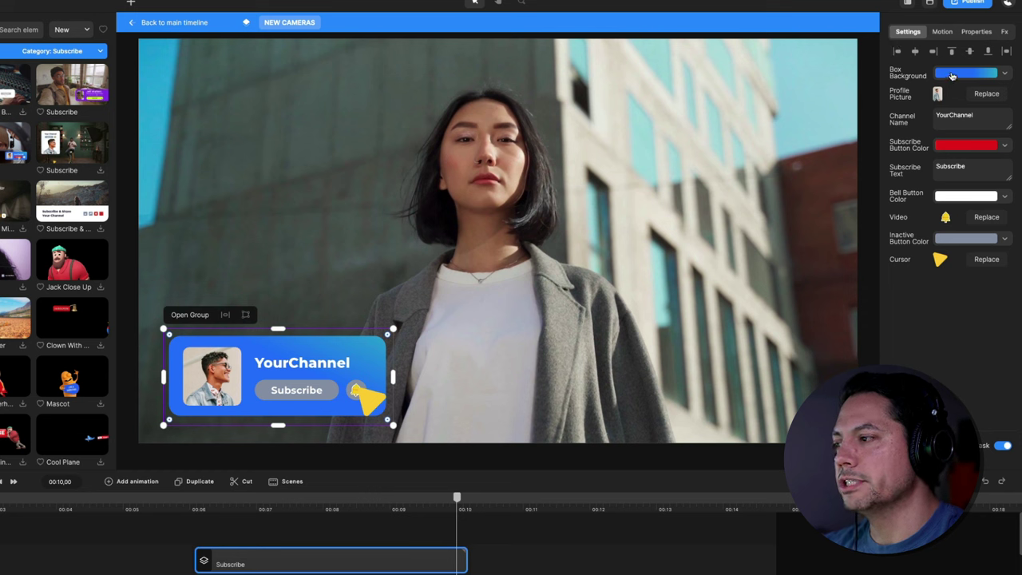
Change the Subscribe element's box background to the teal colour 22a6ad
{"action": "left_click", "coordinate": [952, 75]}
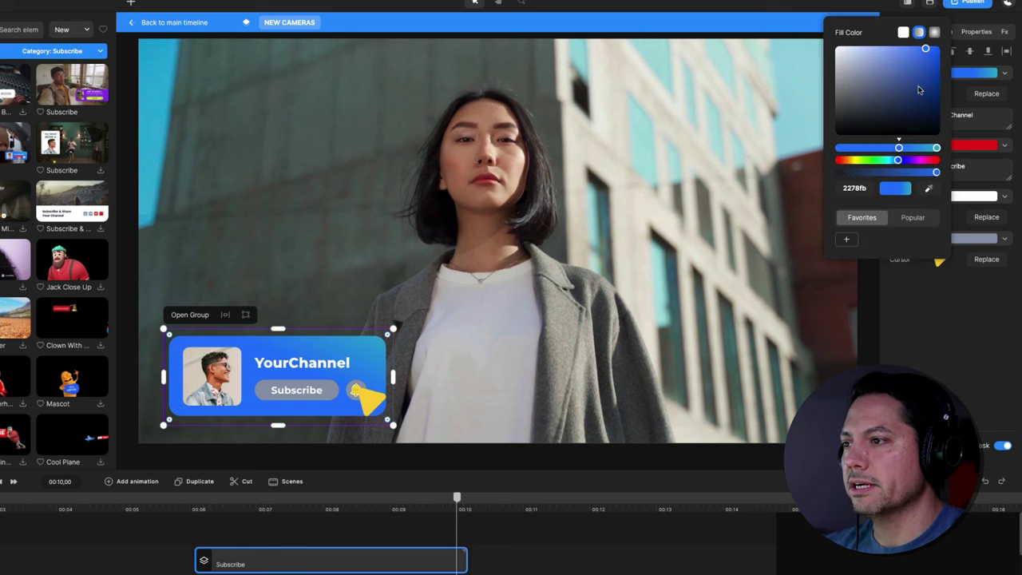
{"action": "left_click_drag", "start_coordinate": [901, 163], "coordinate": [891, 163]}
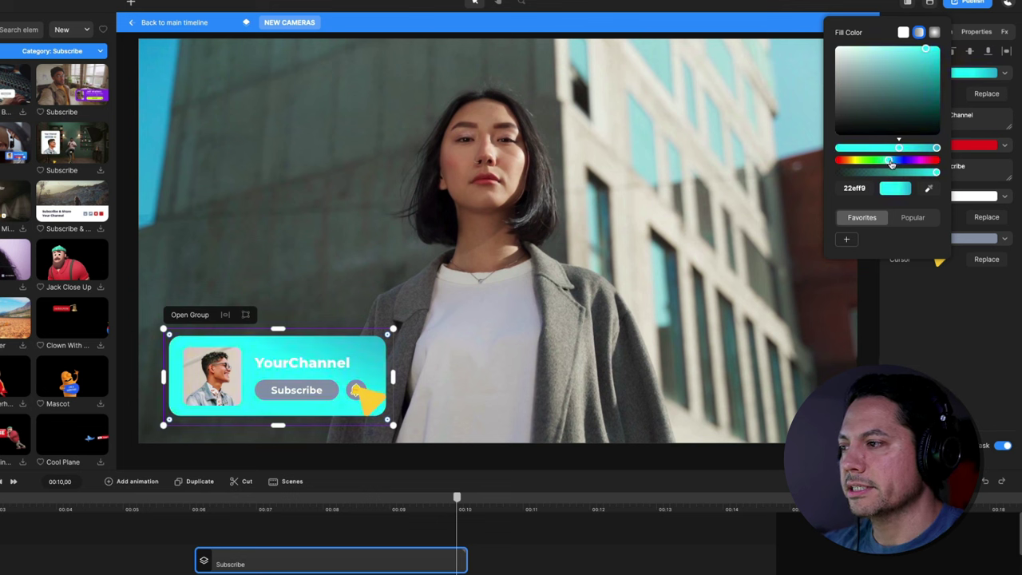
{"action": "left_click_drag", "start_coordinate": [925, 51], "coordinate": [920, 76]}
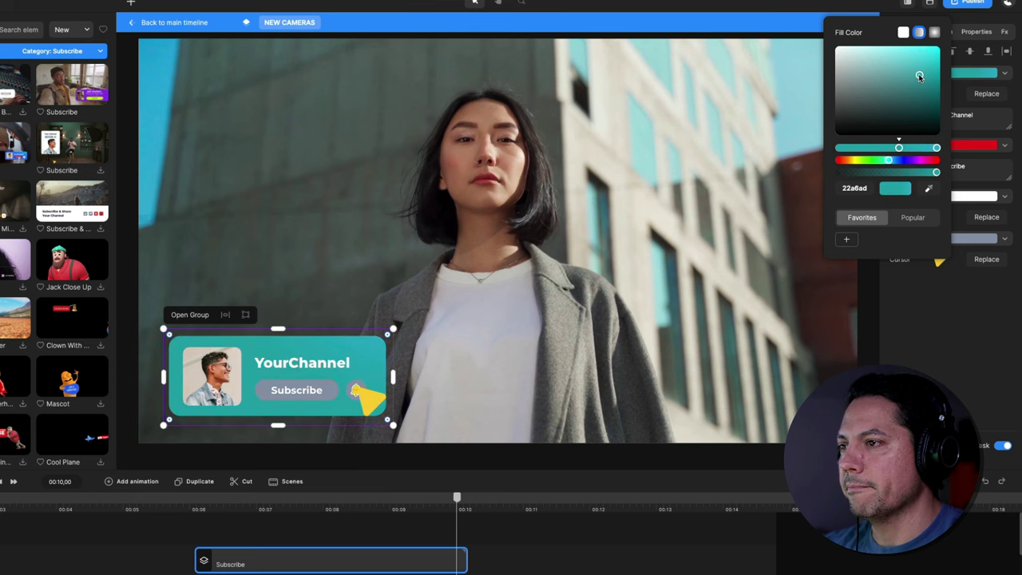
{"action": "left_click", "coordinate": [966, 342]}
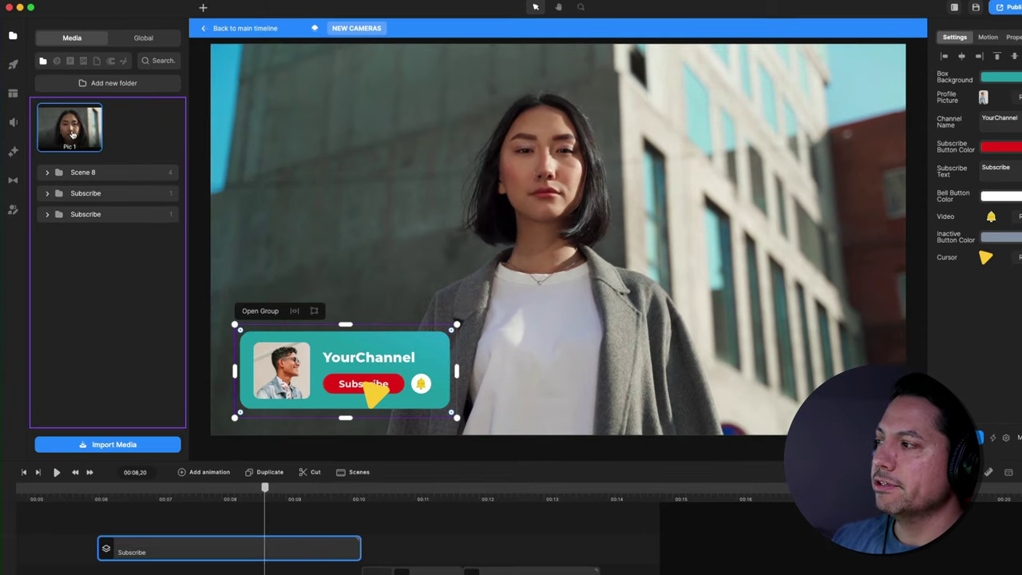
Replace the Subscribe box's profile picture with Pic 1 and open the nested Profile Picture Frame group
{"action": "left_click_drag", "start_coordinate": [72, 134], "coordinate": [316, 363]}
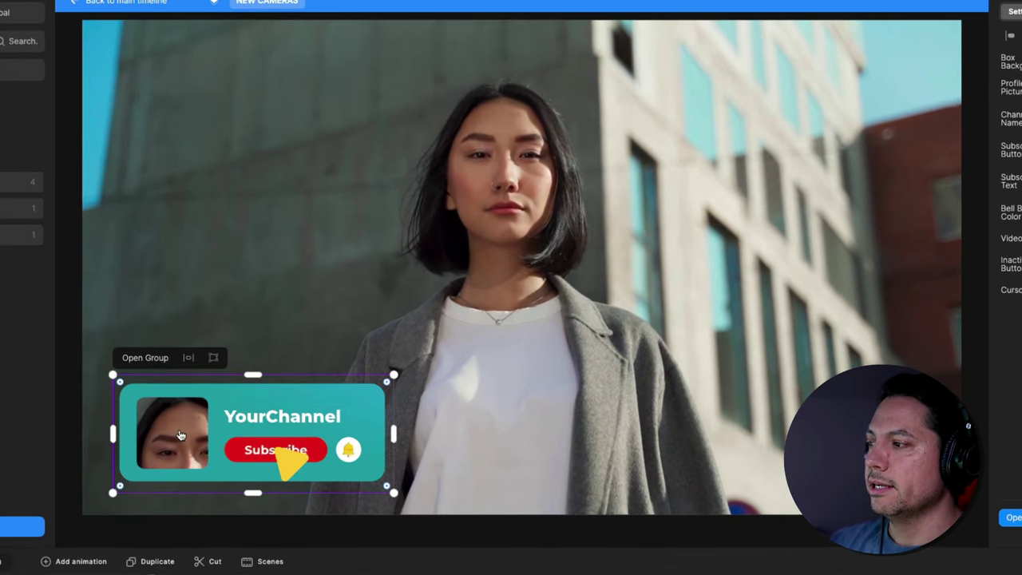
{"action": "double_click", "coordinate": [179, 433]}
{"action": "double_click", "coordinate": [267, 289]}
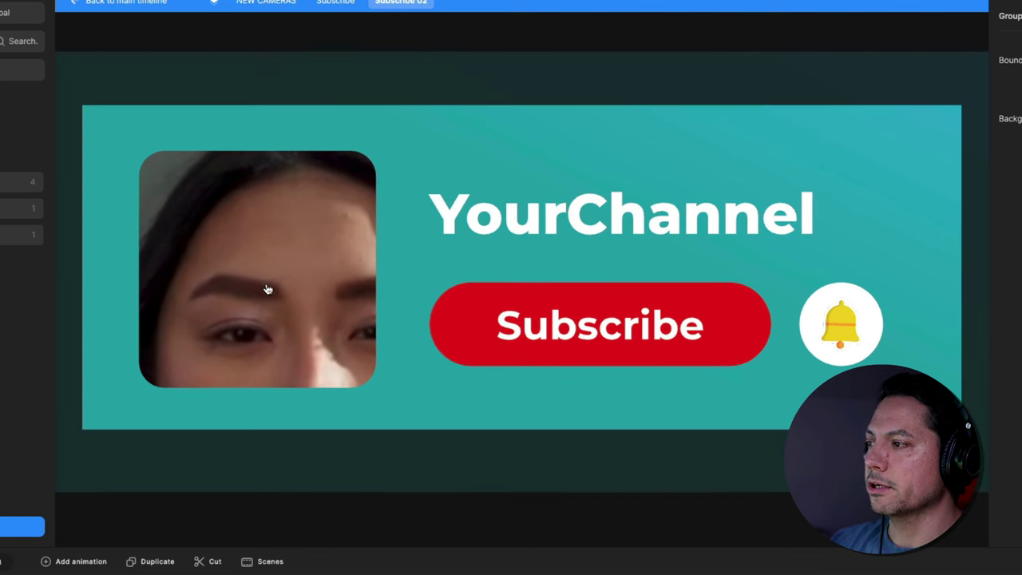
{"action": "double_click", "coordinate": [264, 270]}
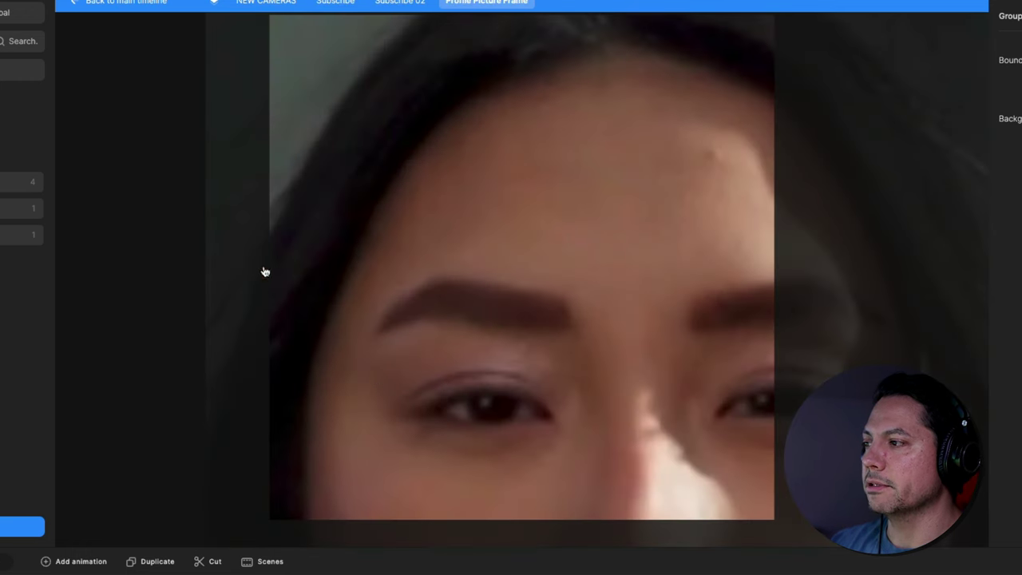
{"action": "double_click", "coordinate": [546, 217]}
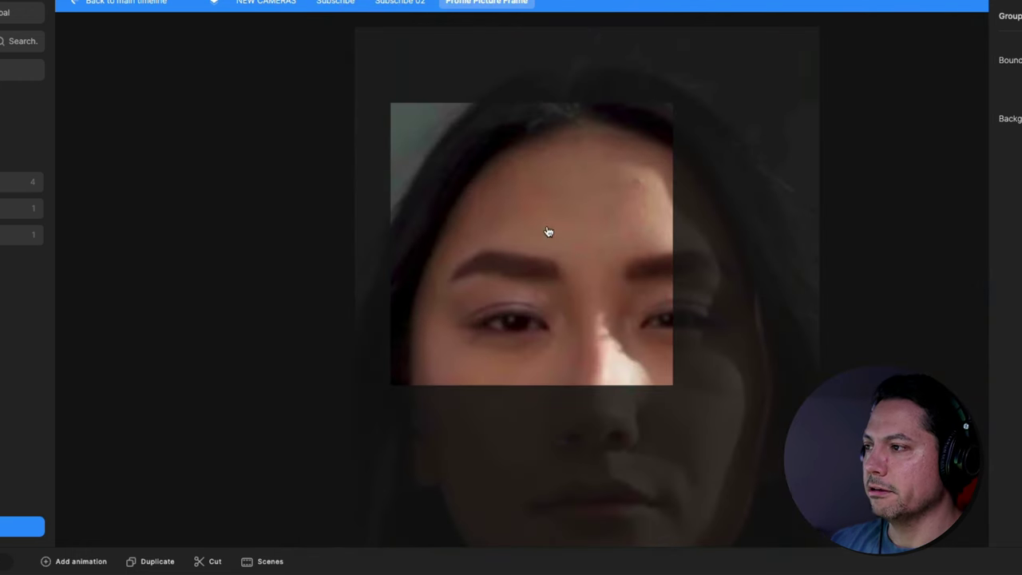
Scale down and reposition the woman's photo so that her face fills the square profile picture frame
{"action": "left_click_drag", "start_coordinate": [609, 198], "coordinate": [582, 194]}
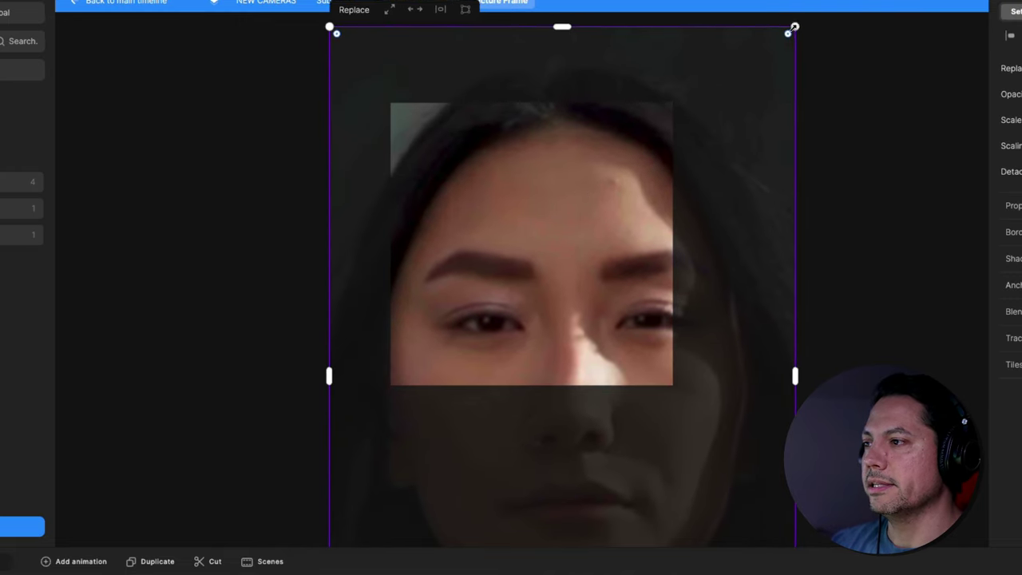
{"action": "left_click_drag", "start_coordinate": [791, 30], "coordinate": [643, 164]}
{"action": "left_click_drag", "start_coordinate": [599, 283], "coordinate": [634, 155]}
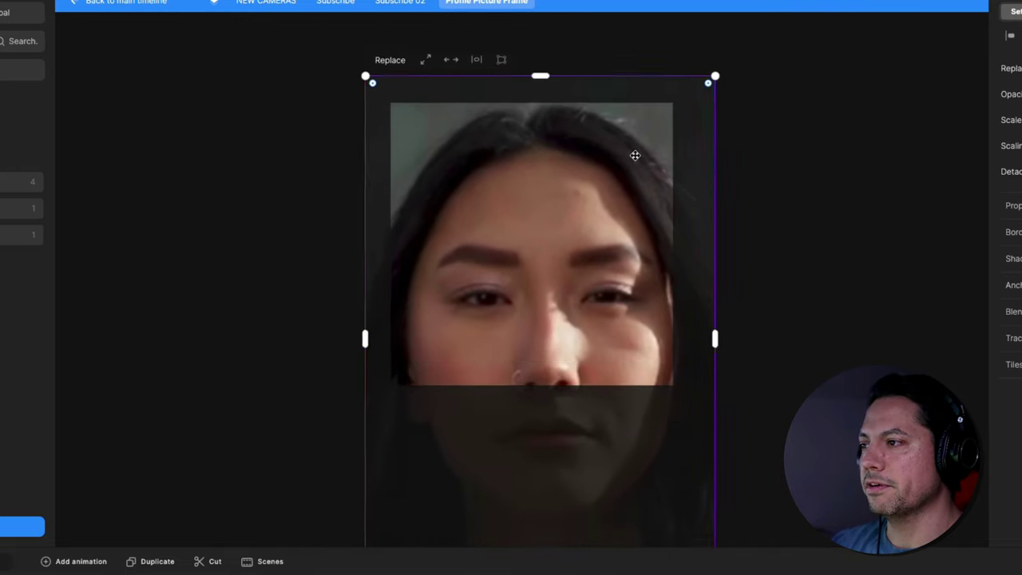
{"action": "left_click_drag", "start_coordinate": [716, 71], "coordinate": [616, 210]}
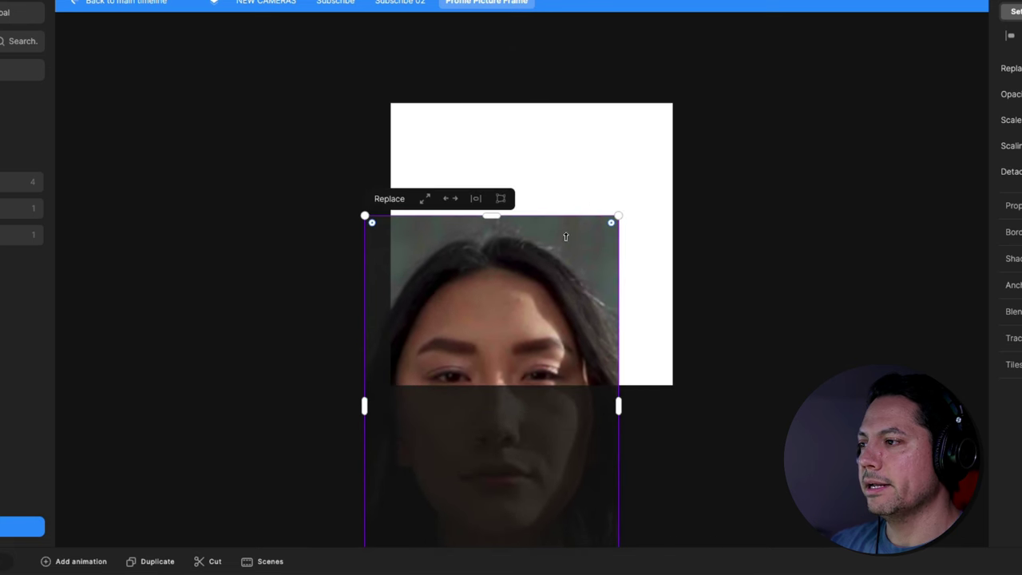
{"action": "left_click_drag", "start_coordinate": [568, 247], "coordinate": [622, 118]}
{"action": "left_click_drag", "start_coordinate": [673, 86], "coordinate": [723, 48]}
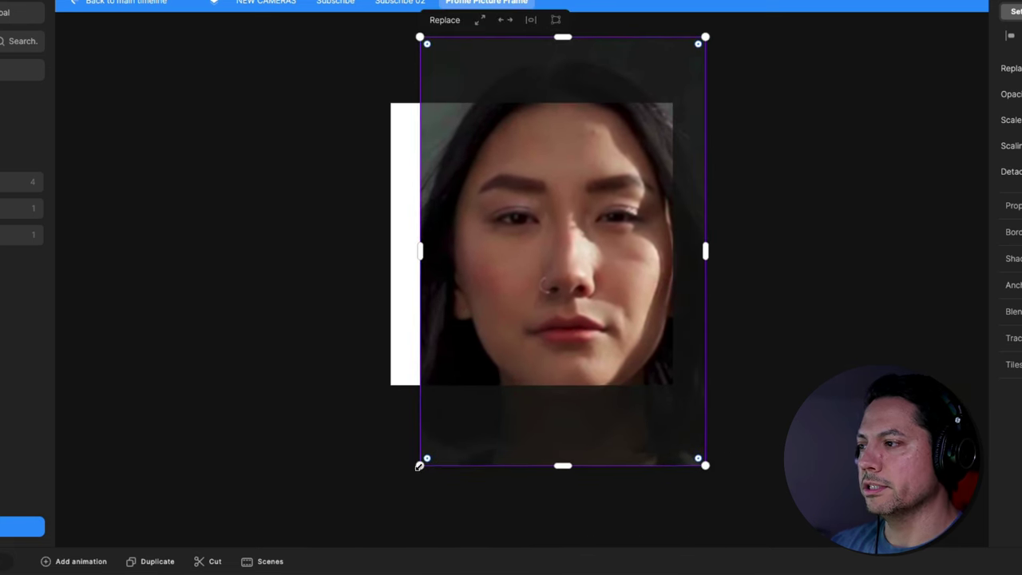
{"action": "left_click_drag", "start_coordinate": [417, 467], "coordinate": [359, 479]}
{"action": "left_click_drag", "start_coordinate": [533, 336], "coordinate": [513, 334]}
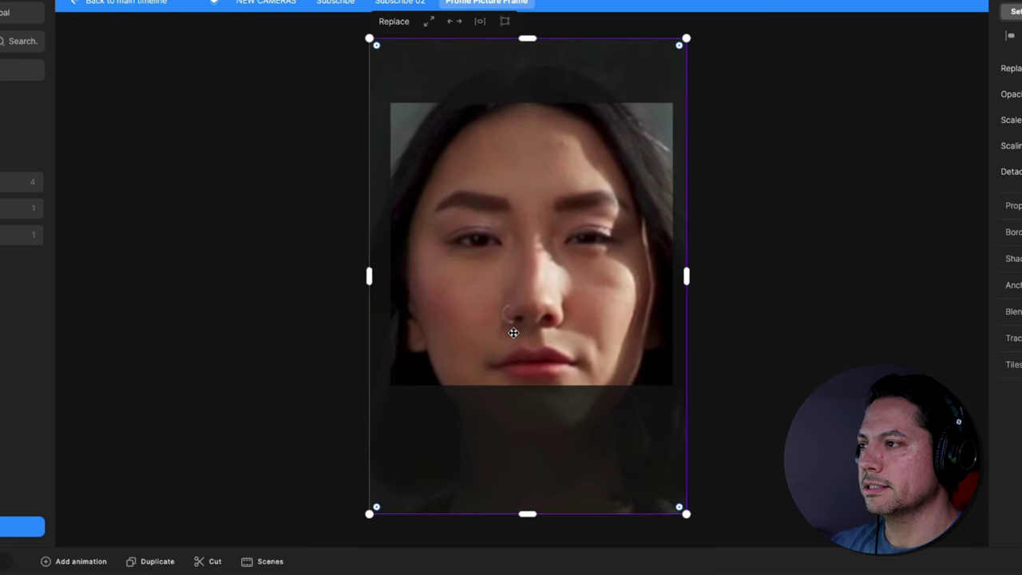
{"action": "left_click_drag", "start_coordinate": [685, 40], "coordinate": [678, 59]}
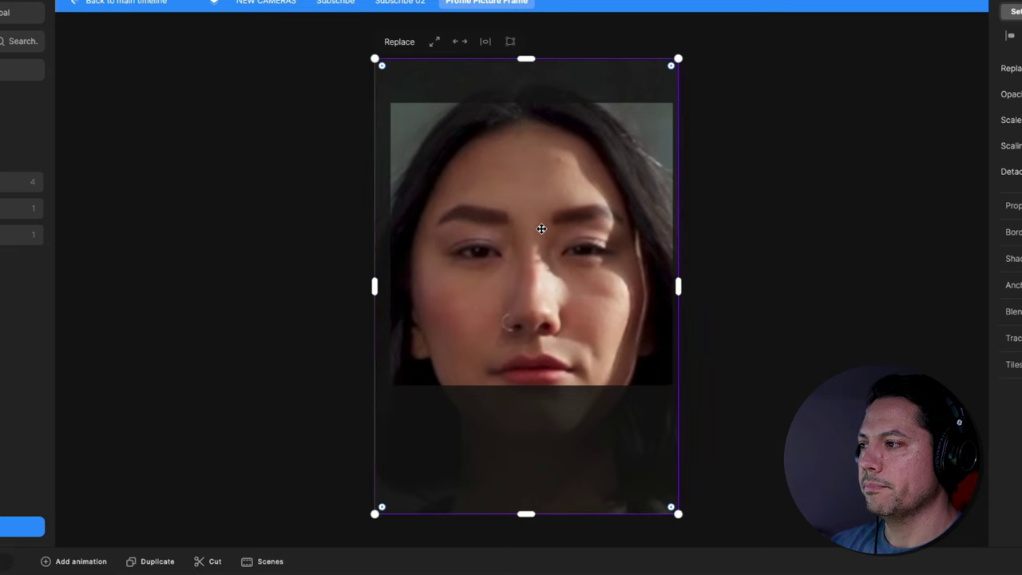
Shift the woman's photo slightly upward within the profile picture frame and return to the NEW CAMERAS group
{"action": "left_click_drag", "start_coordinate": [542, 229], "coordinate": [542, 195]}
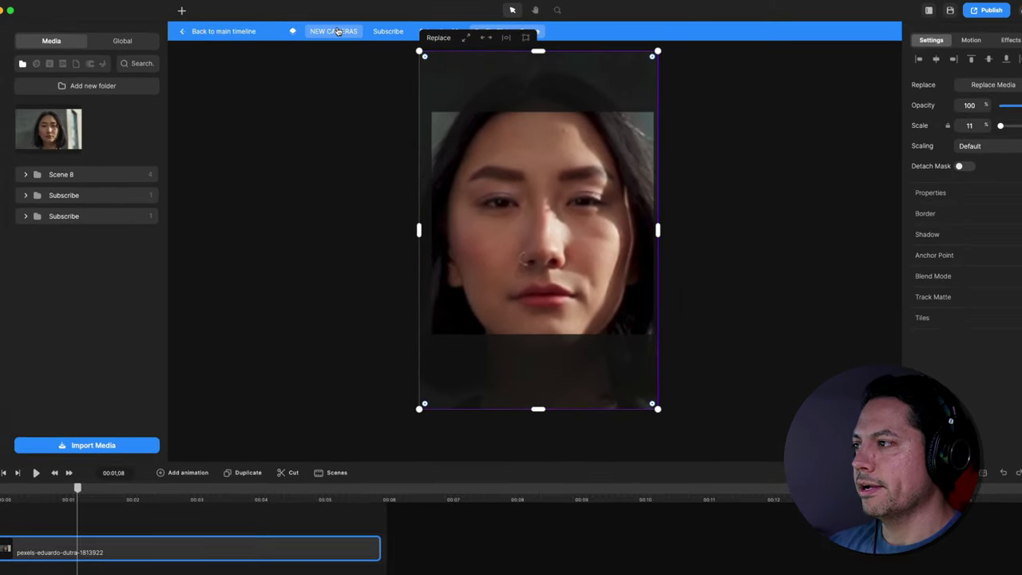
{"action": "left_click", "coordinate": [271, 1]}
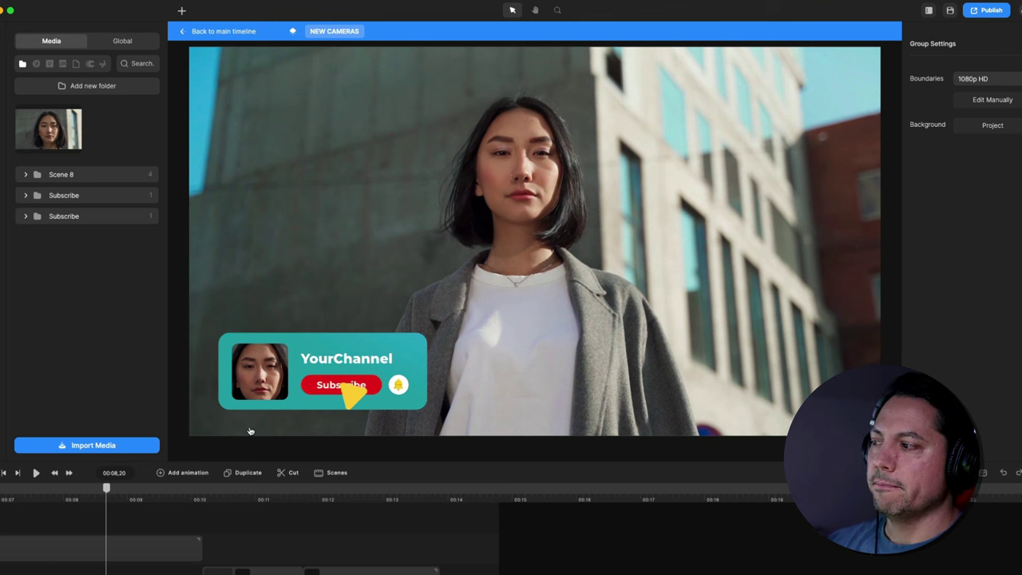
Change the Subscribe element's channel name to JoanChannel
{"action": "left_click", "coordinate": [130, 546]}
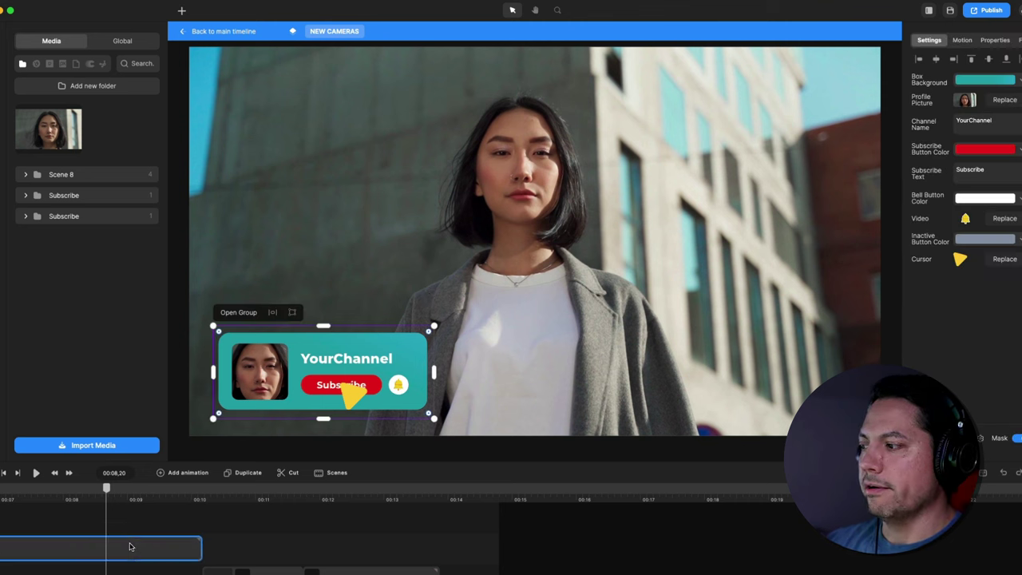
{"action": "scroll", "coordinate": [131, 547], "scroll_direction": "right", "scroll_amount": 2}
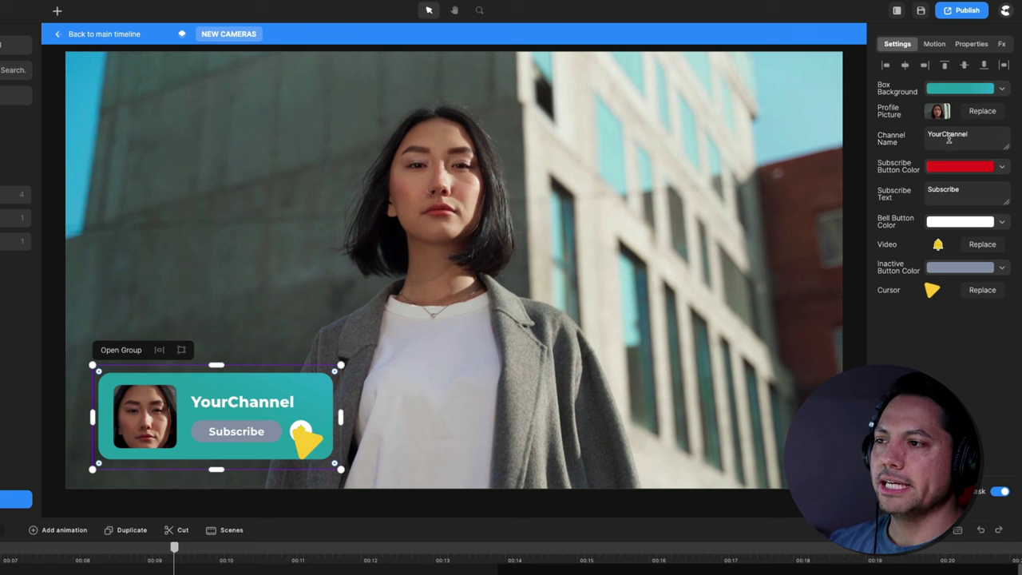
{"action": "left_click_drag", "start_coordinate": [970, 135], "coordinate": [907, 139]}
{"action": "type", "text": "J"}
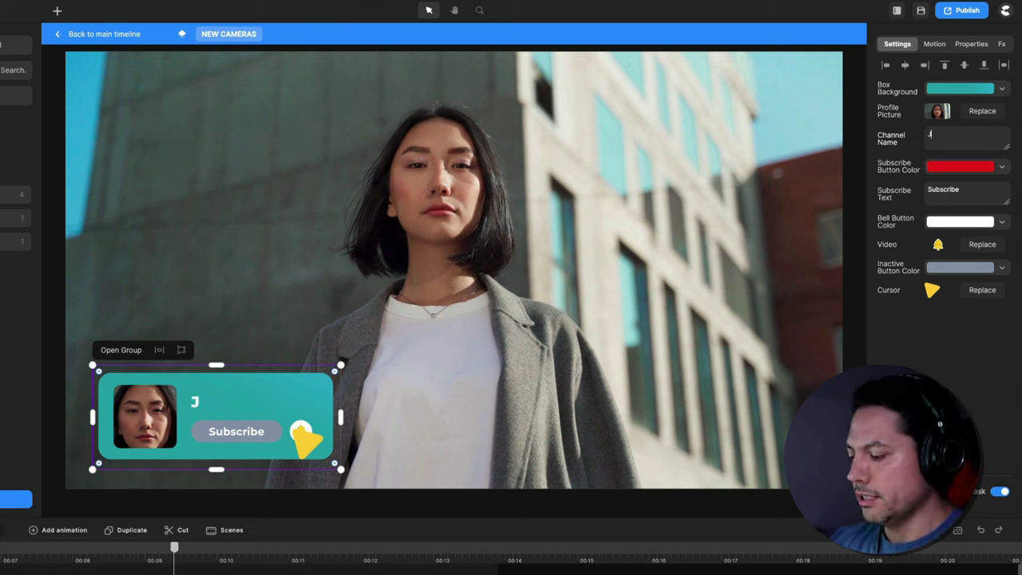
{"action": "type", "text": "oanChannel"}
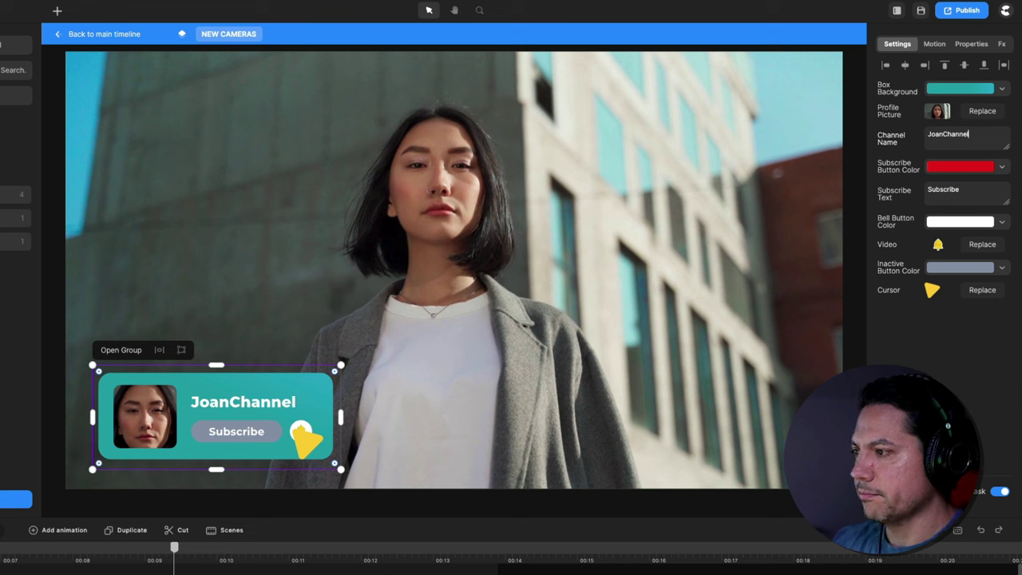
Change the Subscribe button colour to a medium green and view the active button at about 00:08,15 on the timeline
{"action": "left_click", "coordinate": [942, 169]}
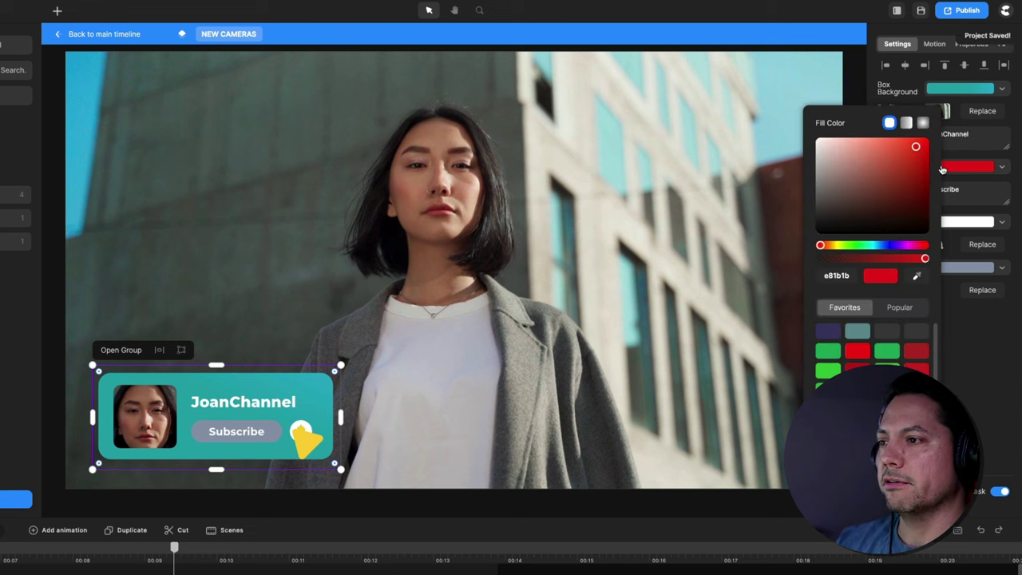
{"action": "mouse_move", "coordinate": [839, 247]}
{"action": "left_mouse_down"}
{"action": "mouse_move", "coordinate": [870, 247]}
{"action": "mouse_move", "coordinate": [852, 248]}
{"action": "left_mouse_up"}
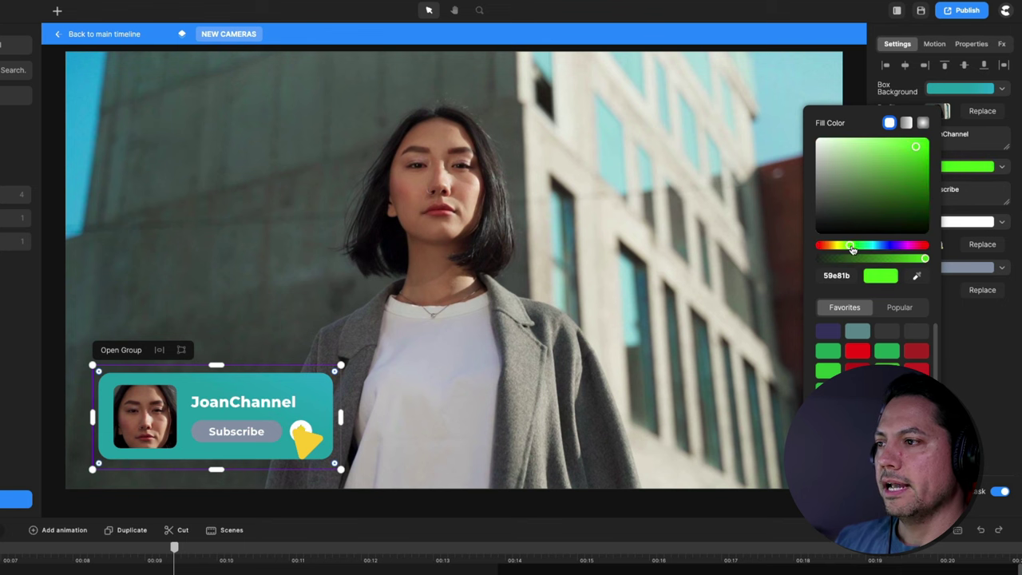
{"action": "left_click", "coordinate": [903, 167]}
{"action": "left_click", "coordinate": [966, 337]}
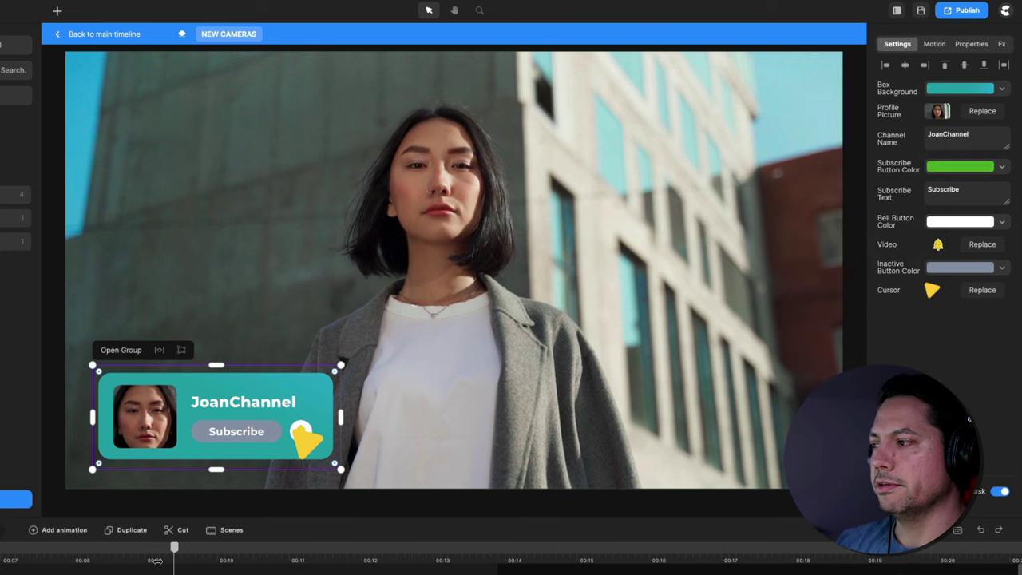
{"action": "left_click_drag", "start_coordinate": [82, 559], "coordinate": [112, 548]}
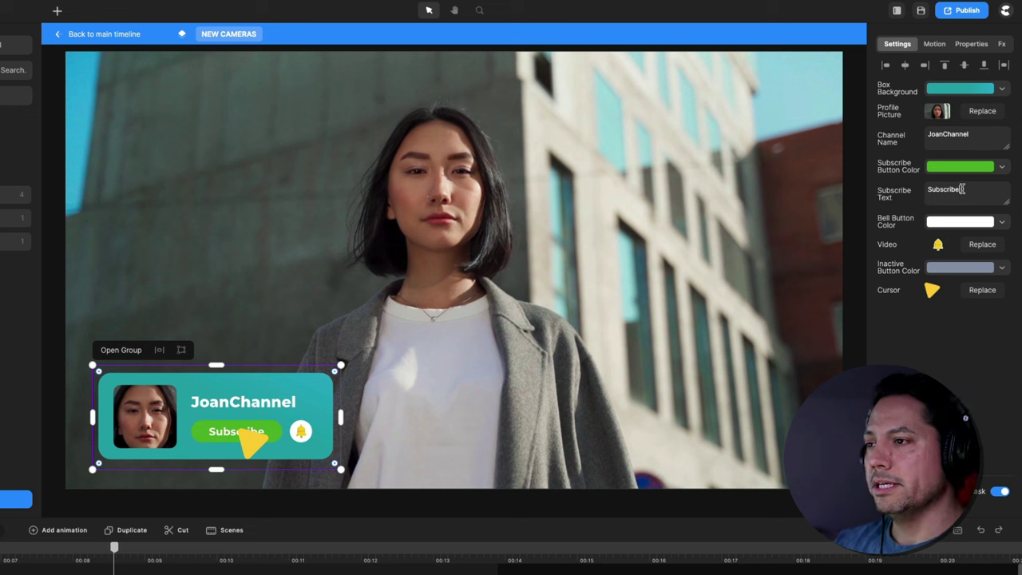
Look through the font, weight, colour, alignment and spacing options of the Subscribe text without editing them
{"action": "left_click_drag", "start_coordinate": [965, 189], "coordinate": [923, 194]}
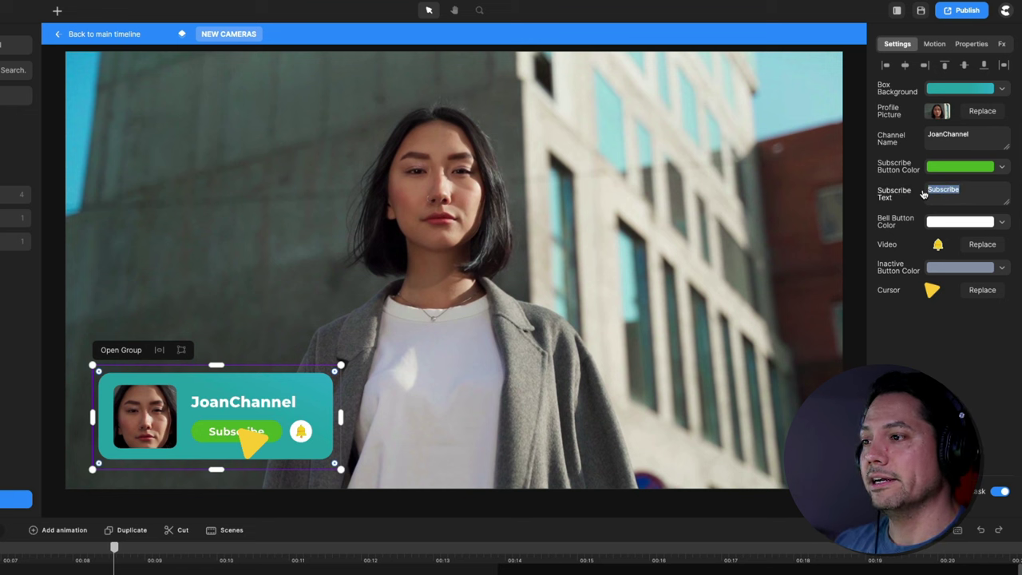
{"action": "left_click", "coordinate": [979, 192]}
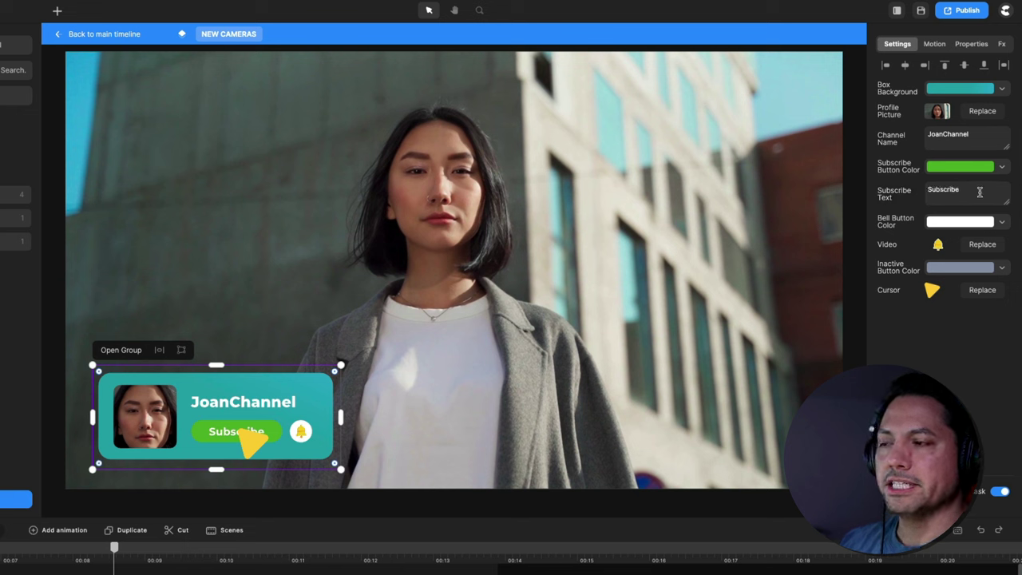
{"action": "left_click", "coordinate": [888, 197]}
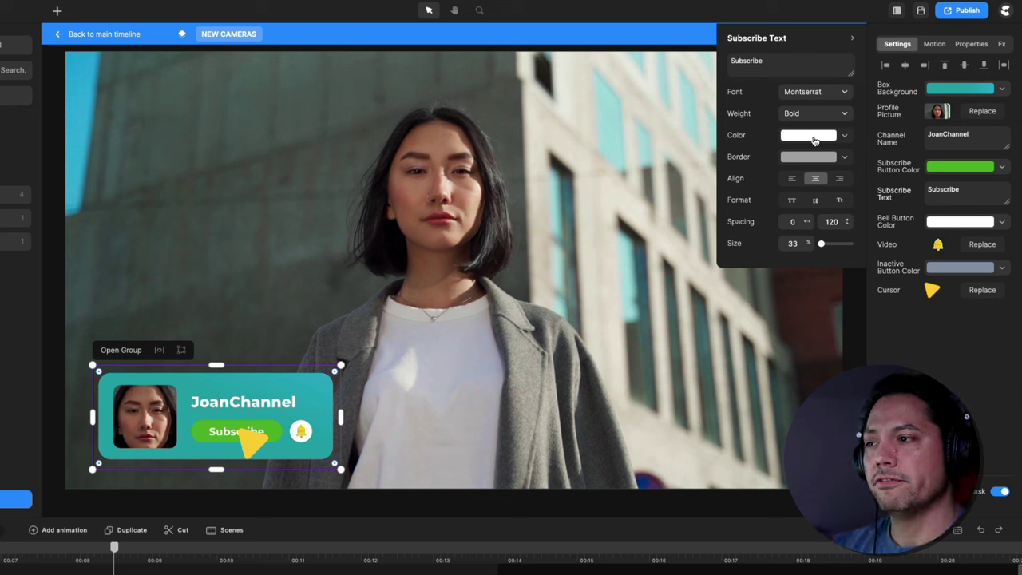
{"action": "left_click", "coordinate": [938, 339]}
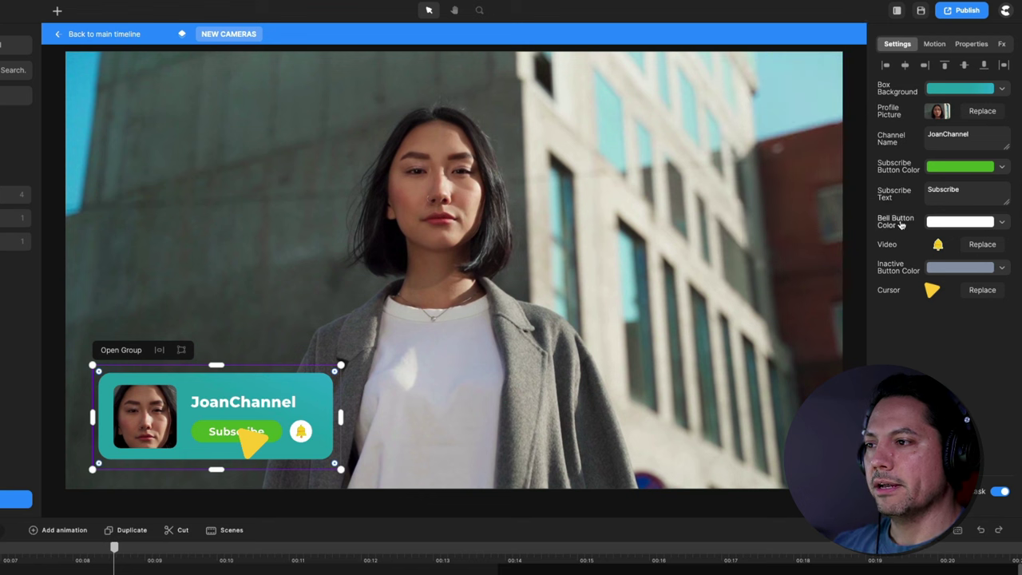
Change the bell button colour to the greyish pink c6b1b1
{"action": "left_click", "coordinate": [942, 223]}
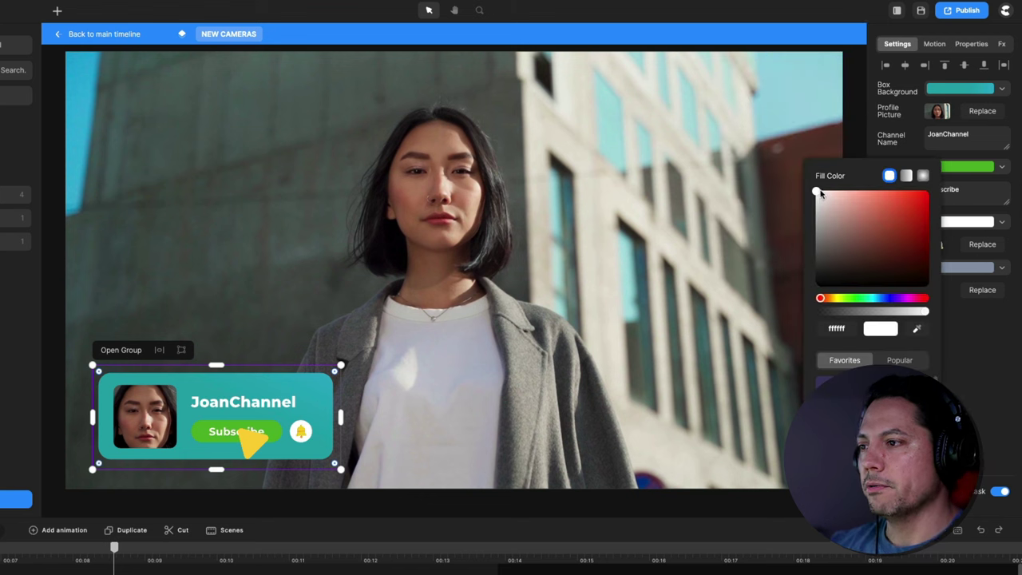
{"action": "left_click_drag", "start_coordinate": [819, 194], "coordinate": [828, 213]}
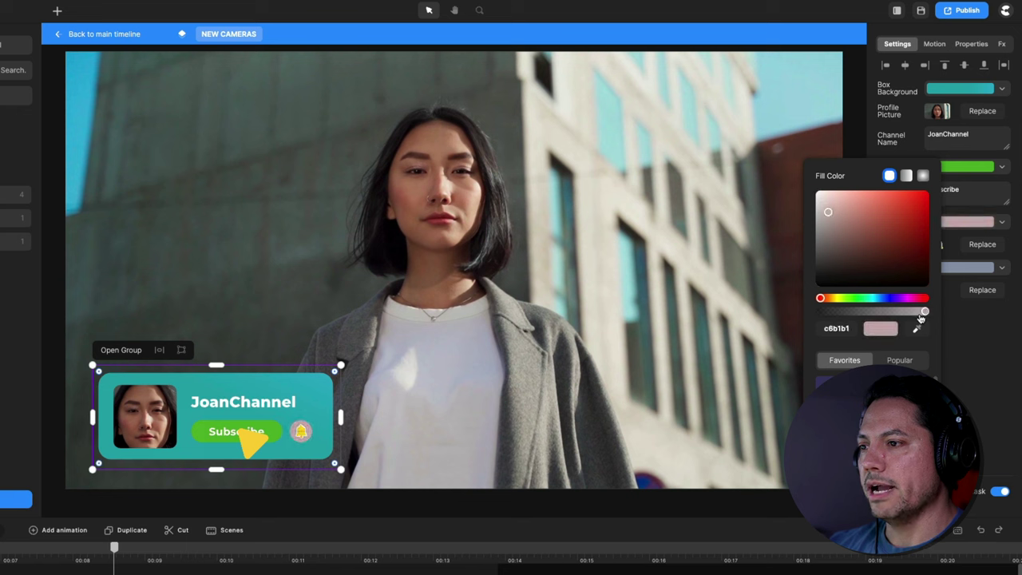
{"action": "left_click", "coordinate": [964, 331]}
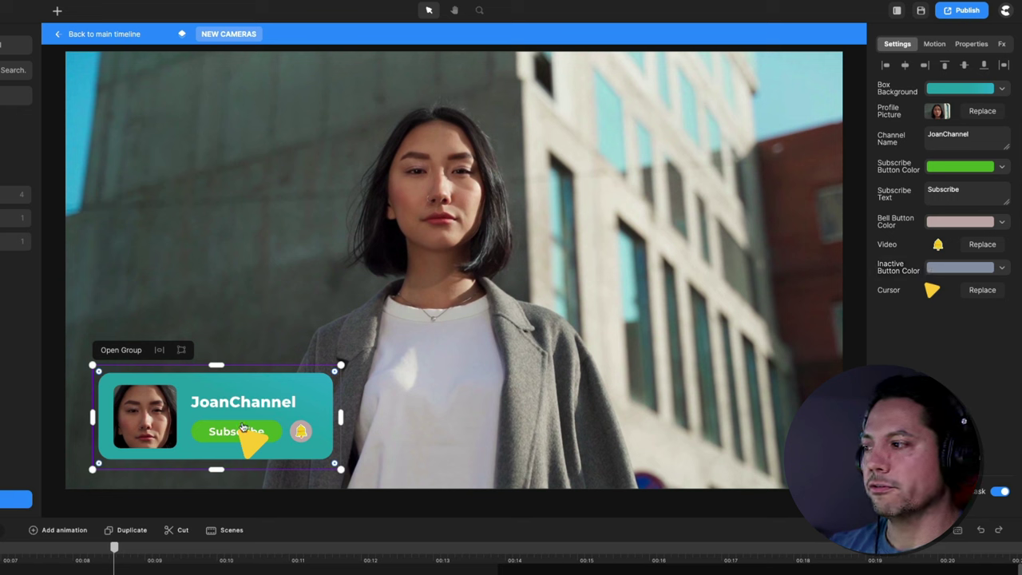
Change the inactive button colour to dark green and play the Subscribe animation to check it
{"action": "left_click", "coordinate": [955, 270]}
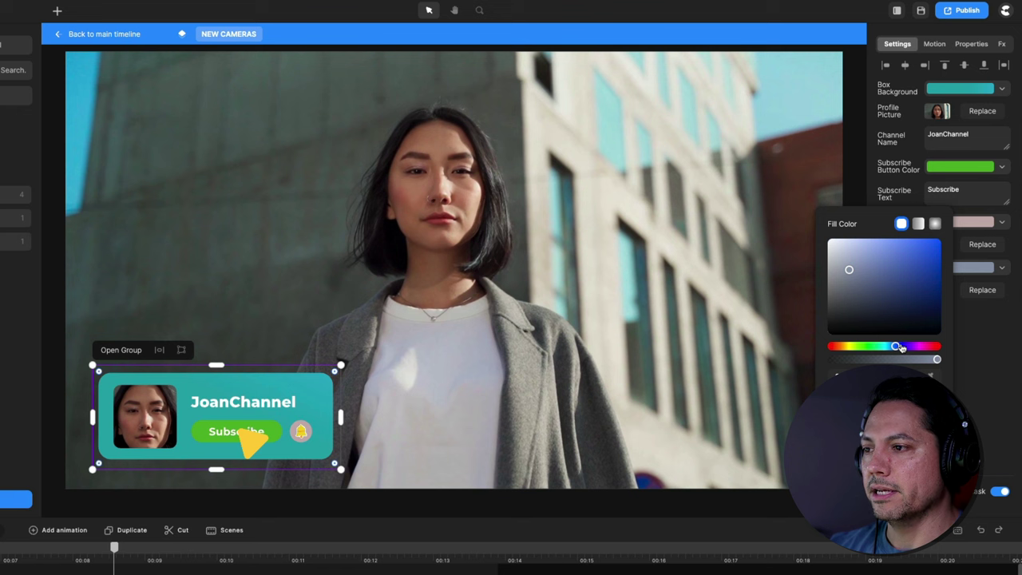
{"action": "left_click_drag", "start_coordinate": [895, 346], "coordinate": [877, 346]}
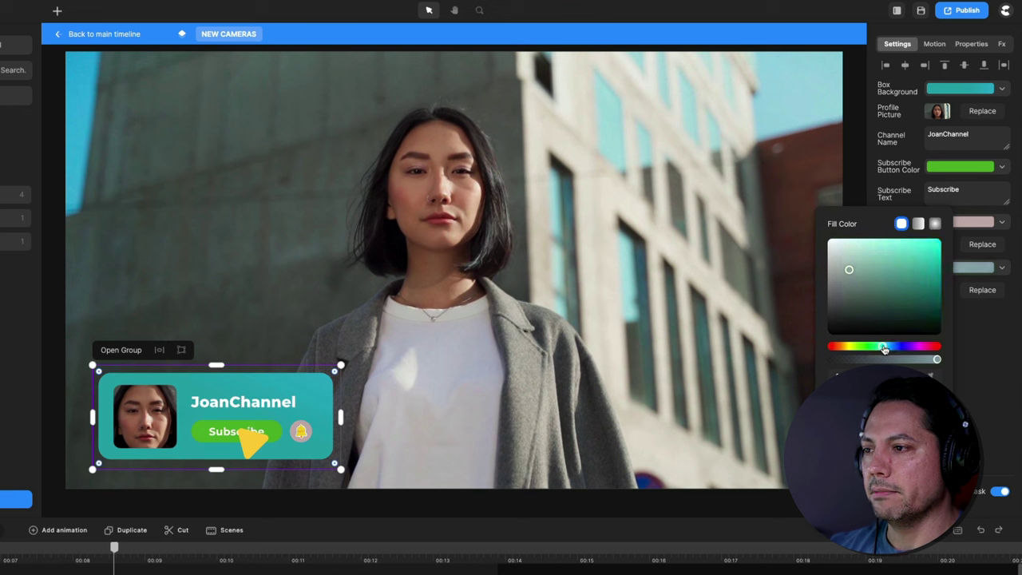
{"action": "left_click", "coordinate": [883, 276]}
{"action": "left_click_drag", "start_coordinate": [882, 276], "coordinate": [884, 311]}
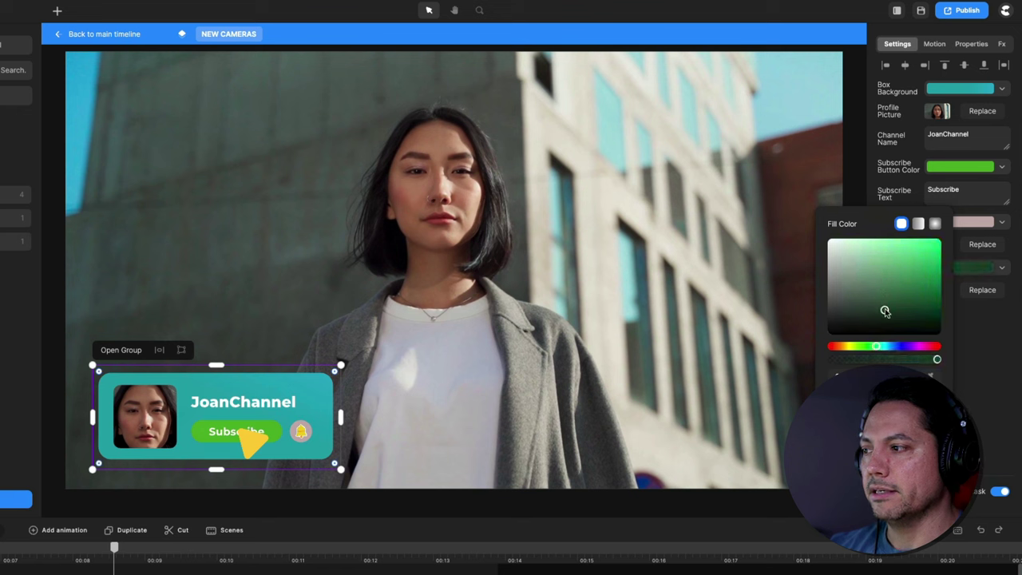
{"action": "key", "text": "Escape"}
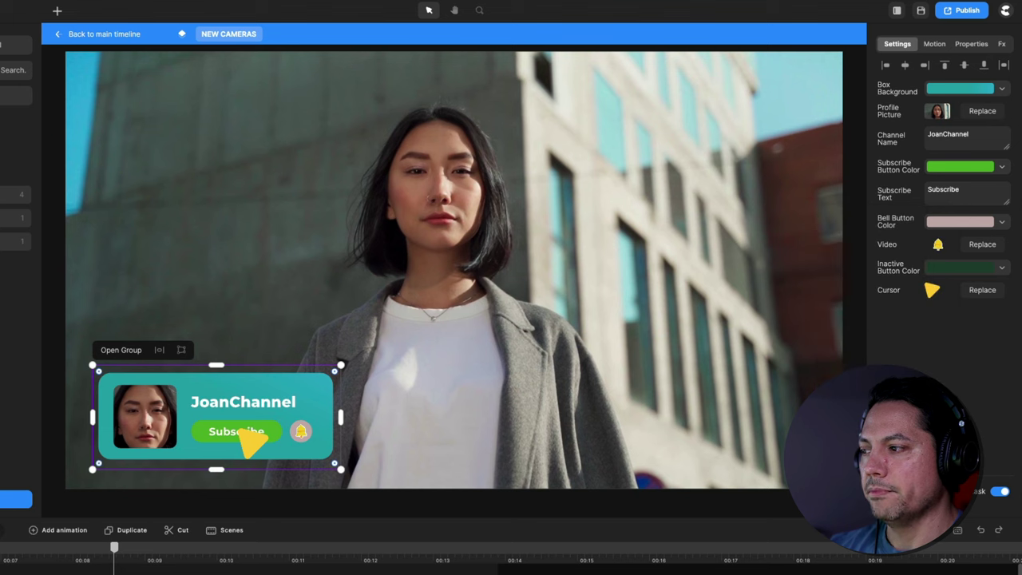
{"action": "key", "text": "space"}
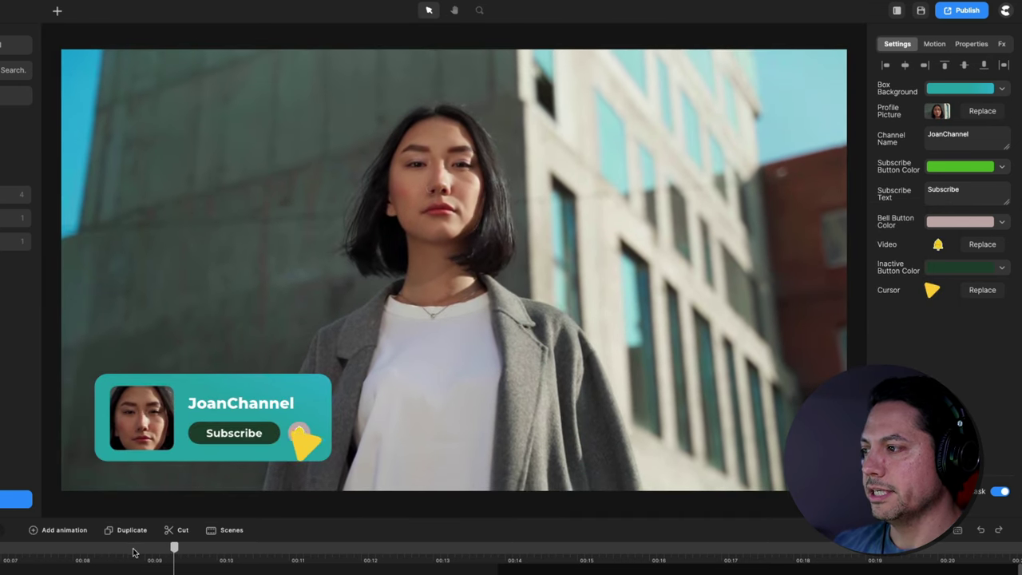
{"action": "left_click", "coordinate": [240, 439]}
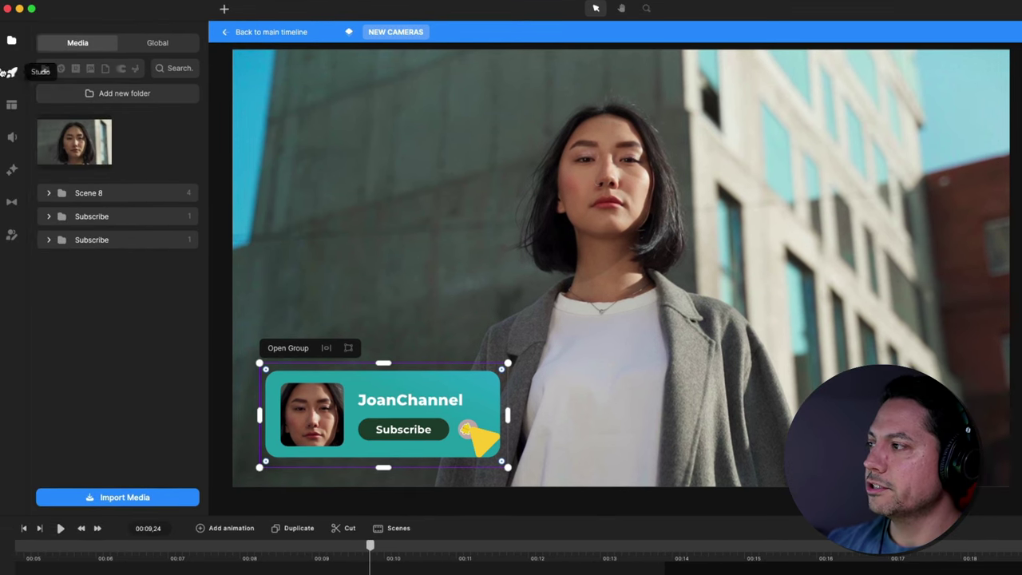
Replace the Subscribe clip on the timeline with the purple Subscribe element from the Studio library, starting at 00:06,04
{"action": "left_click", "coordinate": [12, 71]}
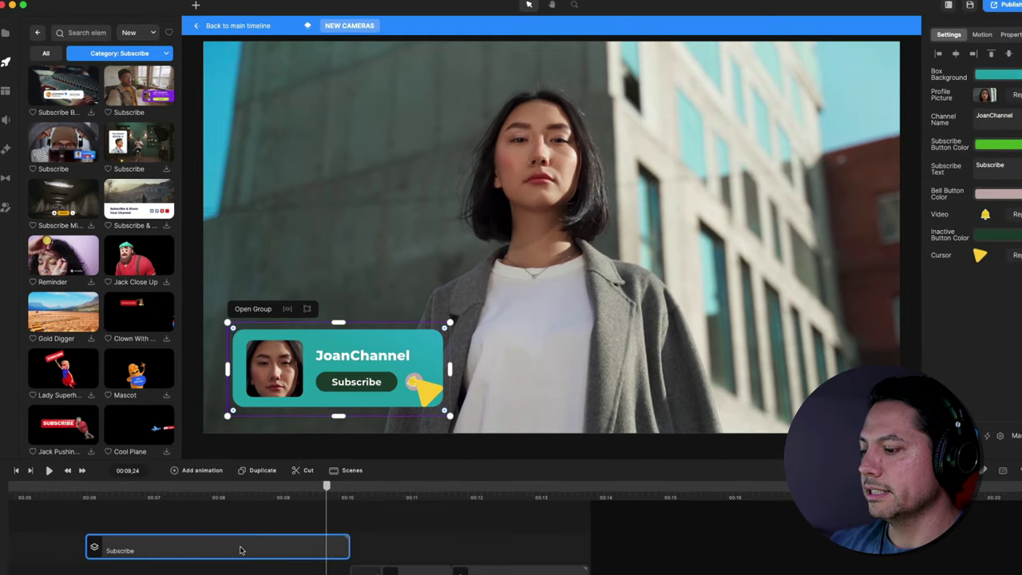
{"action": "double_click", "coordinate": [241, 550]}
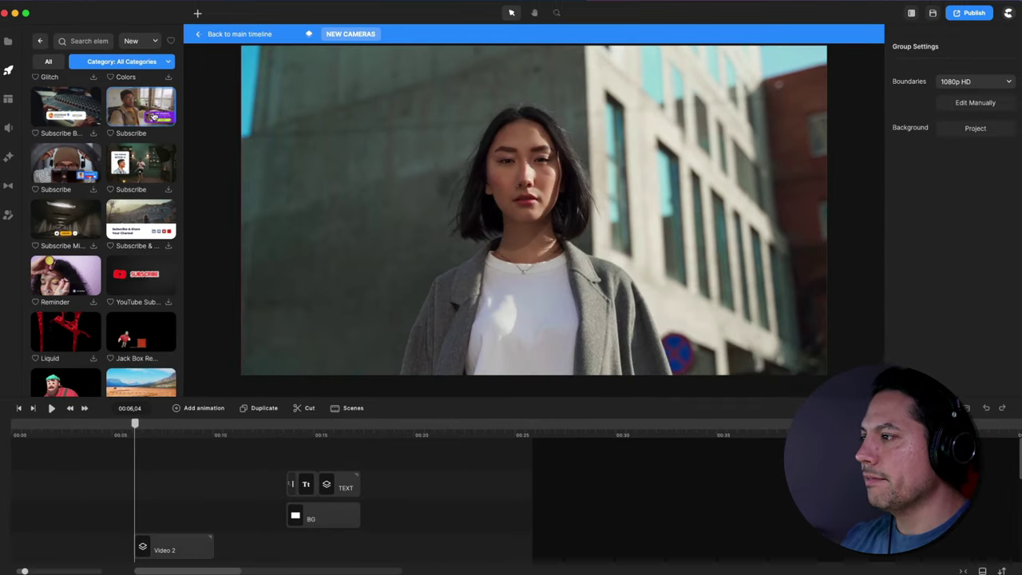
{"action": "left_click_drag", "start_coordinate": [141, 102], "coordinate": [466, 217]}
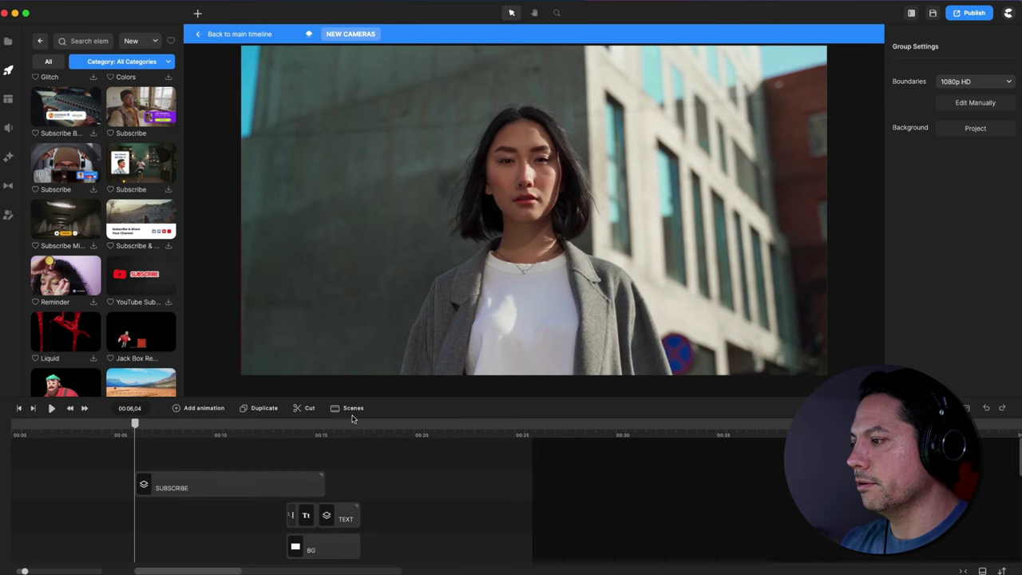
Move the text and BG clips to start where the SUBSCRIBE clip ends, and shorten the group to about 00:21
{"action": "left_click_drag", "start_coordinate": [404, 506], "coordinate": [352, 550]}
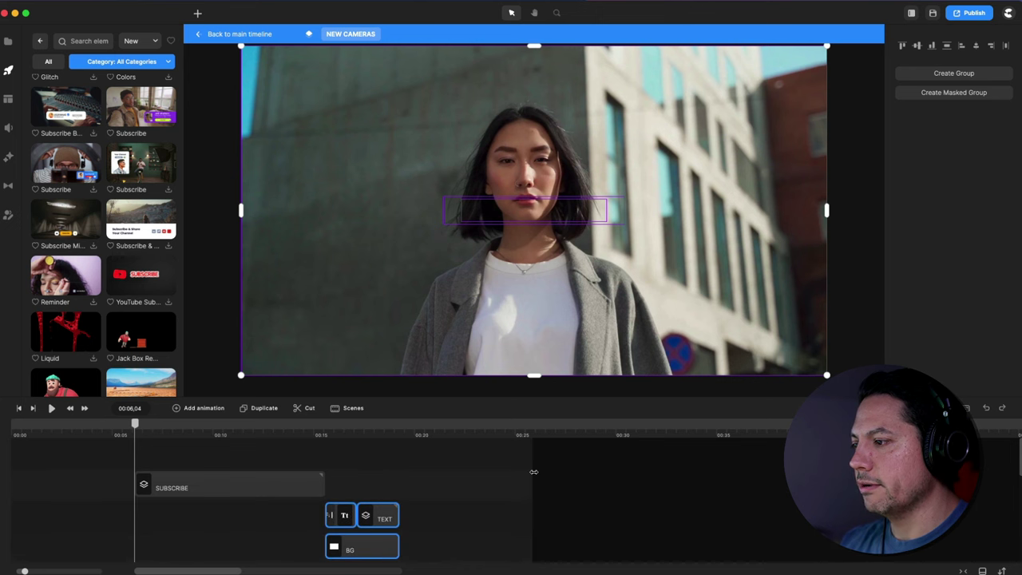
{"action": "left_click_drag", "start_coordinate": [534, 471], "coordinate": [444, 477]}
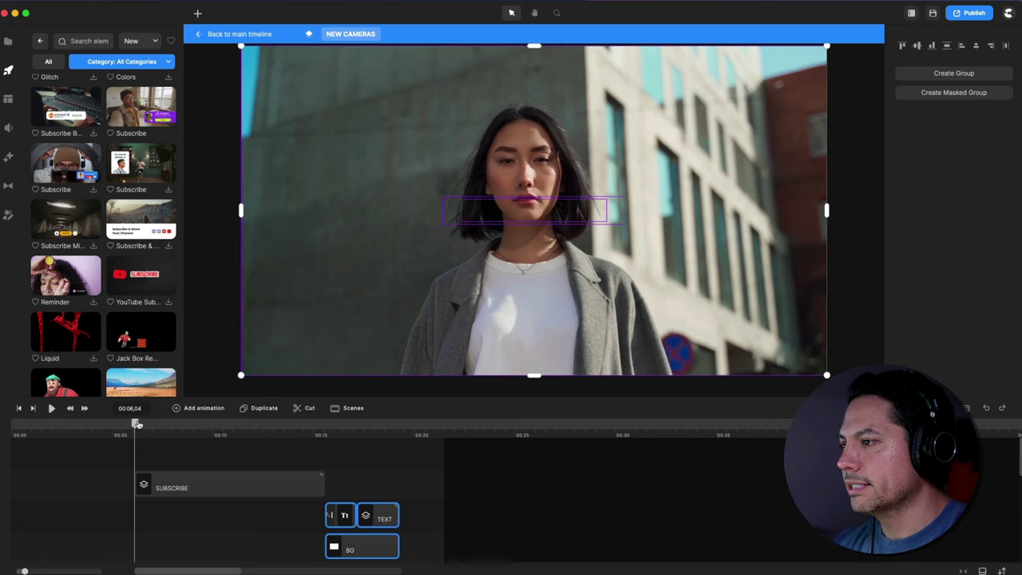
Play the new Subscribe animation from 00:06,04 to 00:13,28
{"action": "key", "text": "space"}
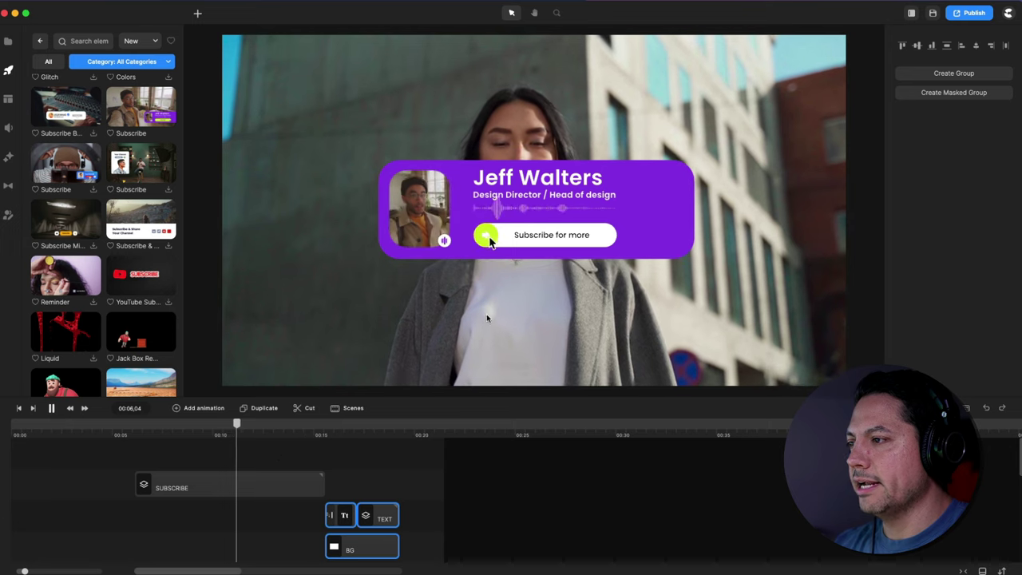
{"action": "double_click", "coordinate": [549, 221]}
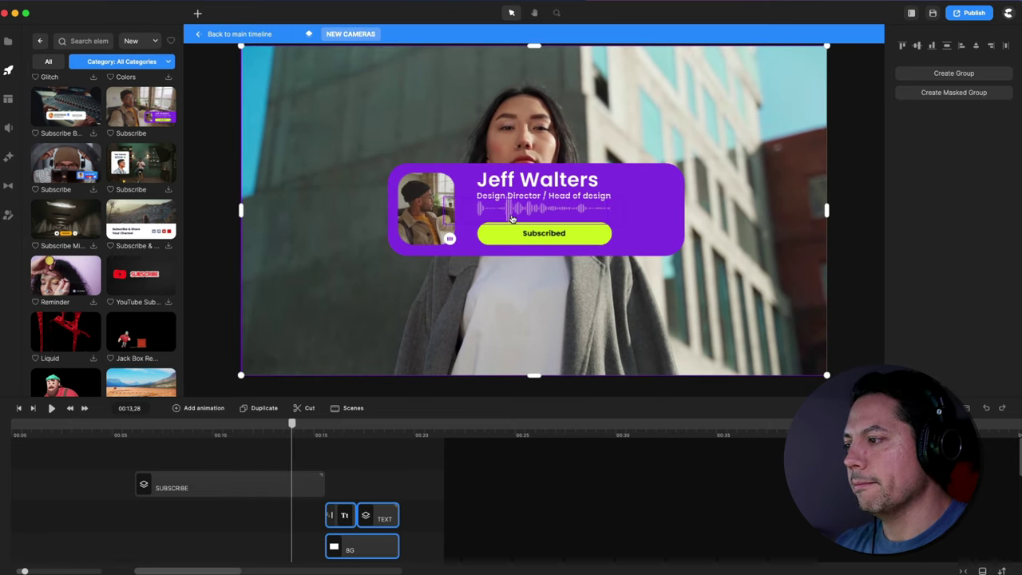
Replace the SUBSCRIBE element's video profile with the woman's clip from Scene 8, darken the lower third's purple and preview it
{"action": "left_click", "coordinate": [271, 483]}
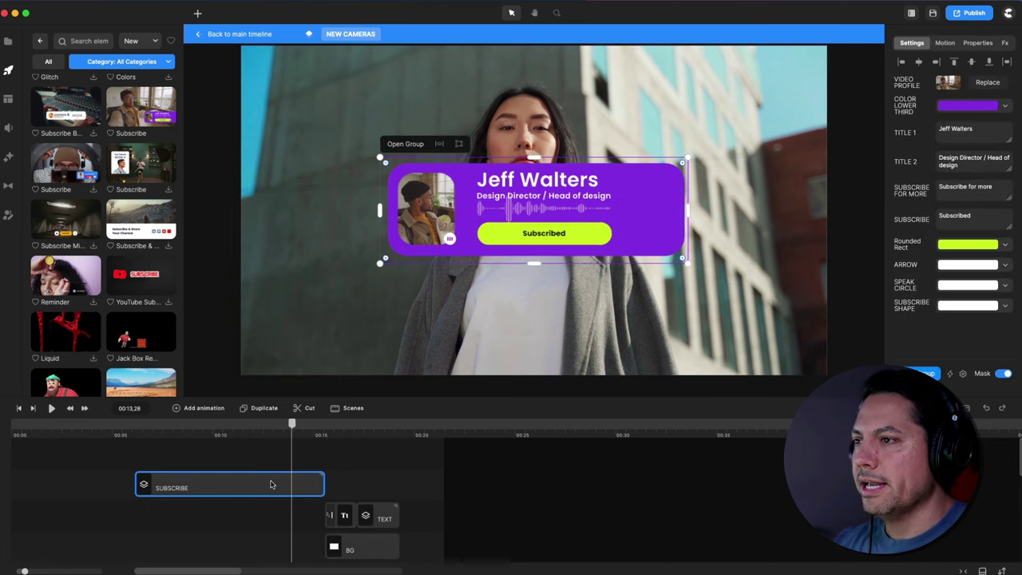
{"action": "left_click", "coordinate": [987, 83]}
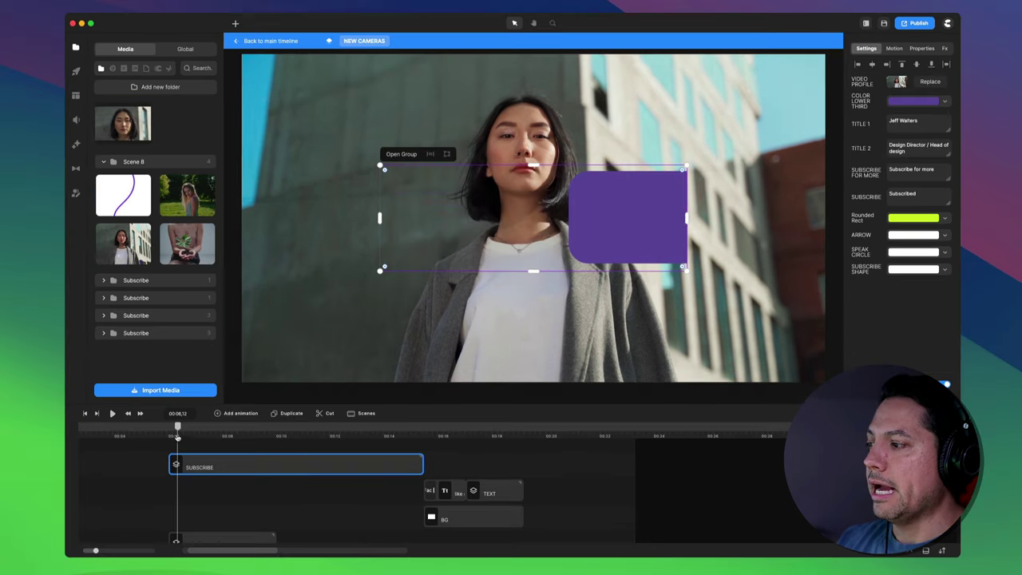
{"action": "key", "text": "space"}
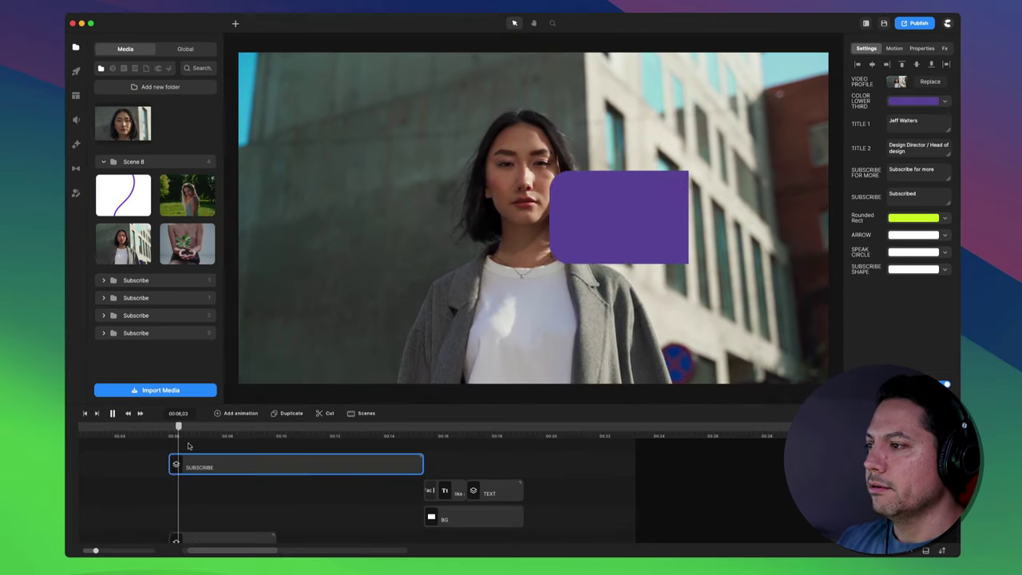
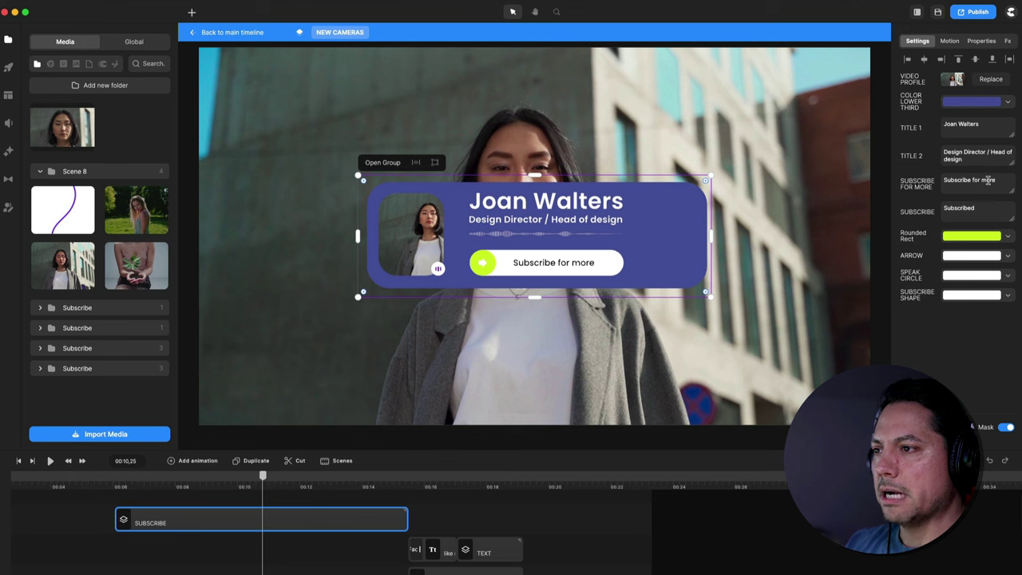
Shorten the lower third's "Subscribe for more" text to "Subscribe"
{"action": "left_click_drag", "start_coordinate": [996, 178], "coordinate": [974, 179]}
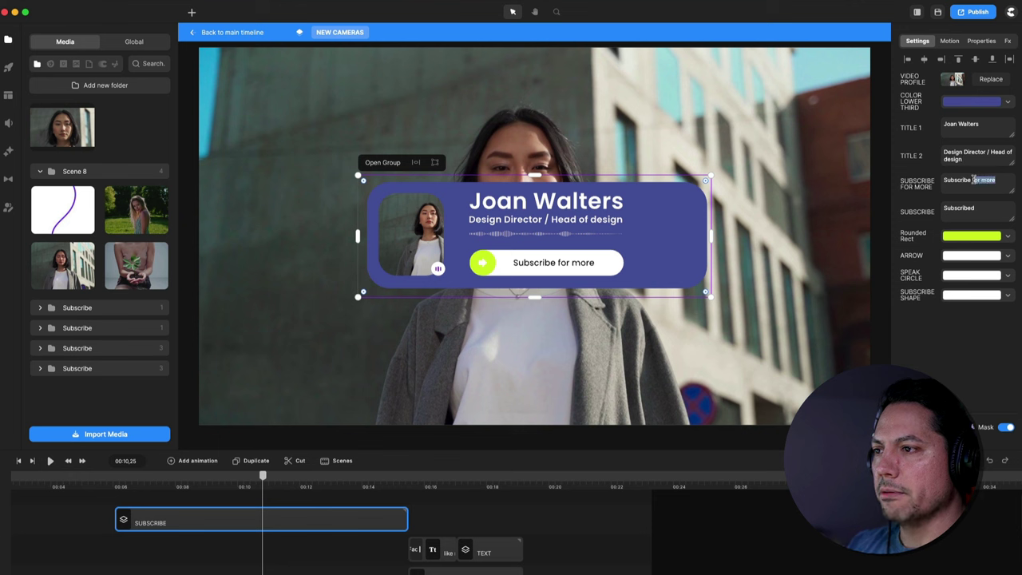
{"action": "key", "text": "BackSpace"}
{"action": "key", "text": "BackSpace"}
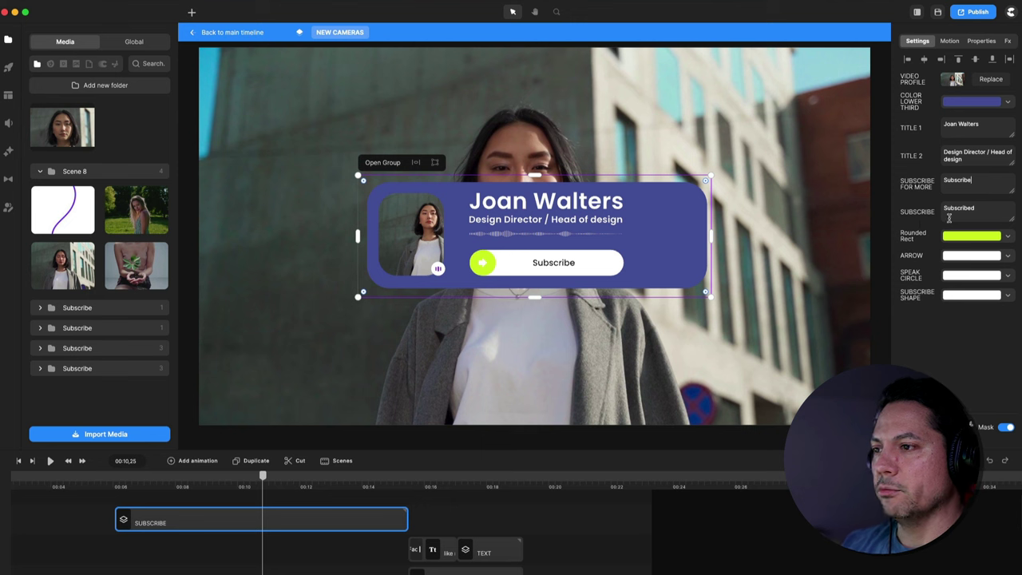
Darken the Rounded Rect's fill colour to the green 99b21e
{"action": "left_click", "coordinate": [994, 238]}
{"action": "left_click_drag", "start_coordinate": [970, 217], "coordinate": [966, 238]}
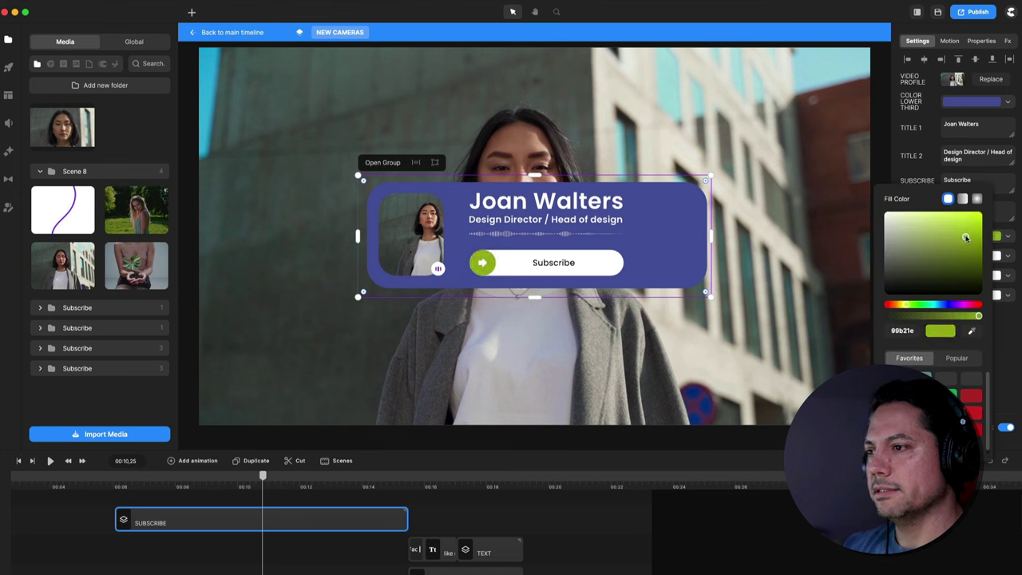
{"action": "left_click", "coordinate": [1002, 325]}
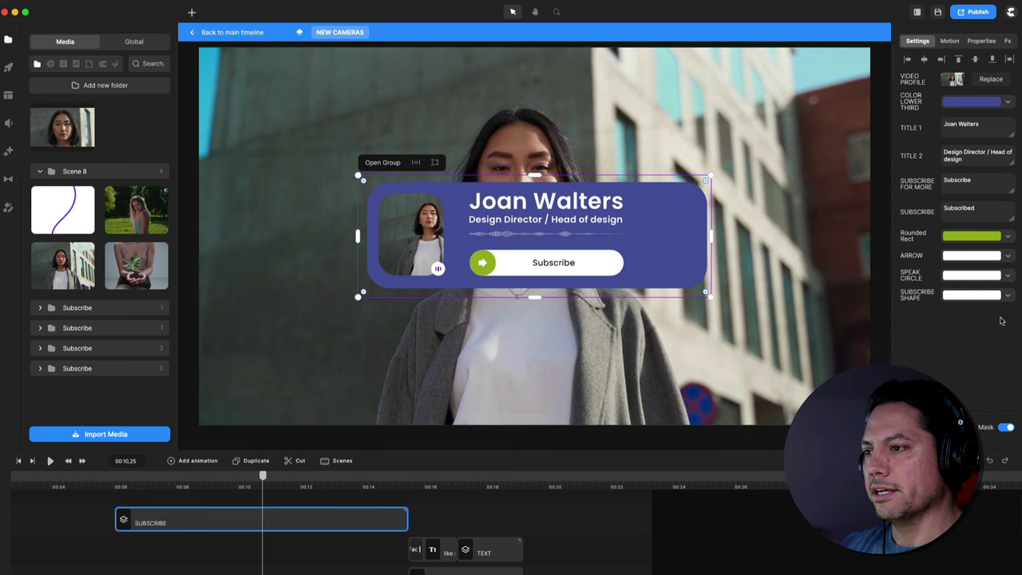
{"action": "left_click", "coordinate": [963, 256]}
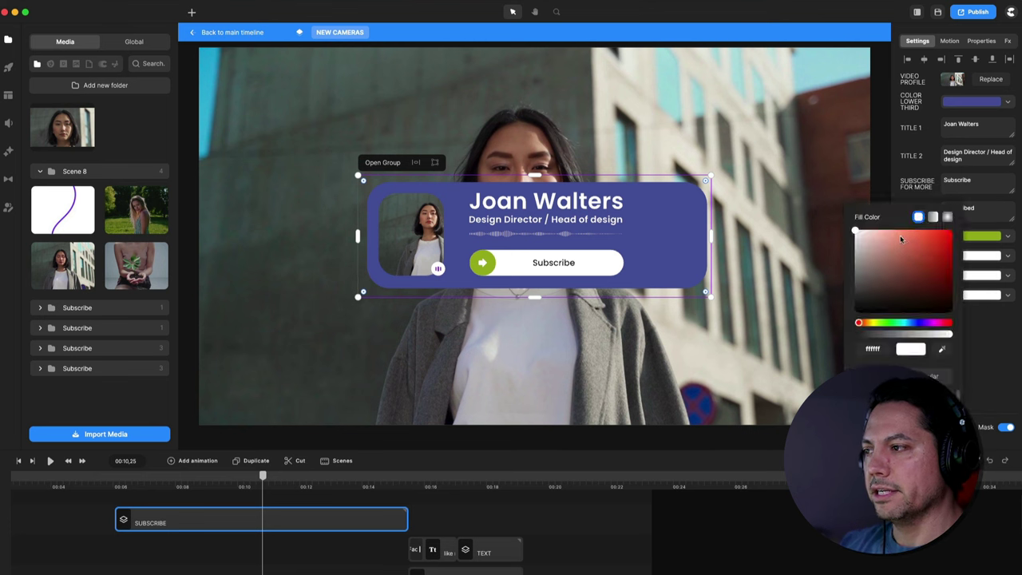
{"action": "mouse_move", "coordinate": [901, 238]}
{"action": "left_mouse_down"}
{"action": "mouse_move", "coordinate": [860, 293]}
{"action": "mouse_move", "coordinate": [860, 230]}
{"action": "mouse_move", "coordinate": [900, 248]}
{"action": "mouse_move", "coordinate": [856, 230]}
{"action": "left_mouse_up"}
{"action": "key", "text": "Escape"}
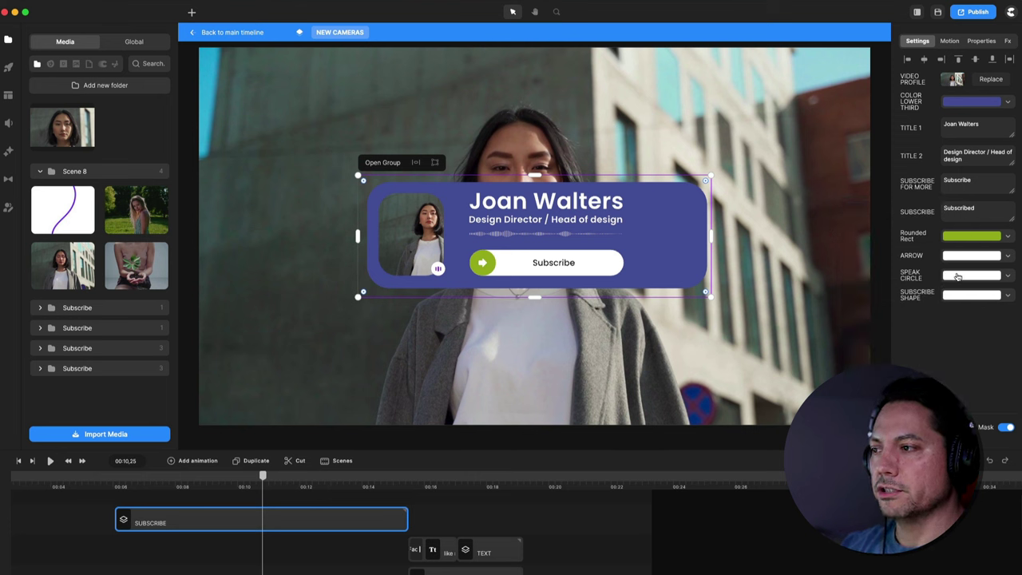
{"action": "left_click", "coordinate": [960, 278]}
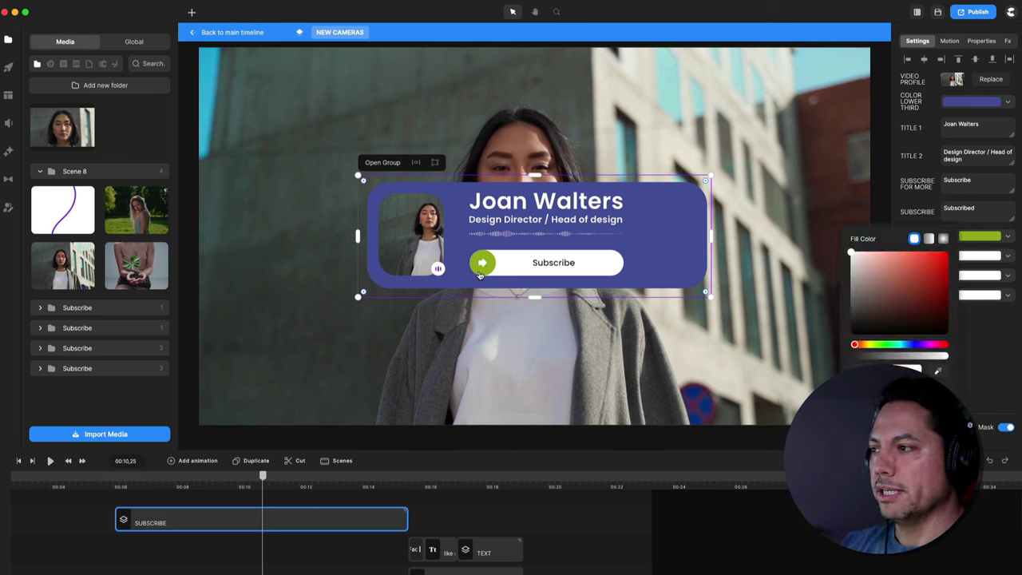
{"action": "left_click", "coordinate": [995, 351]}
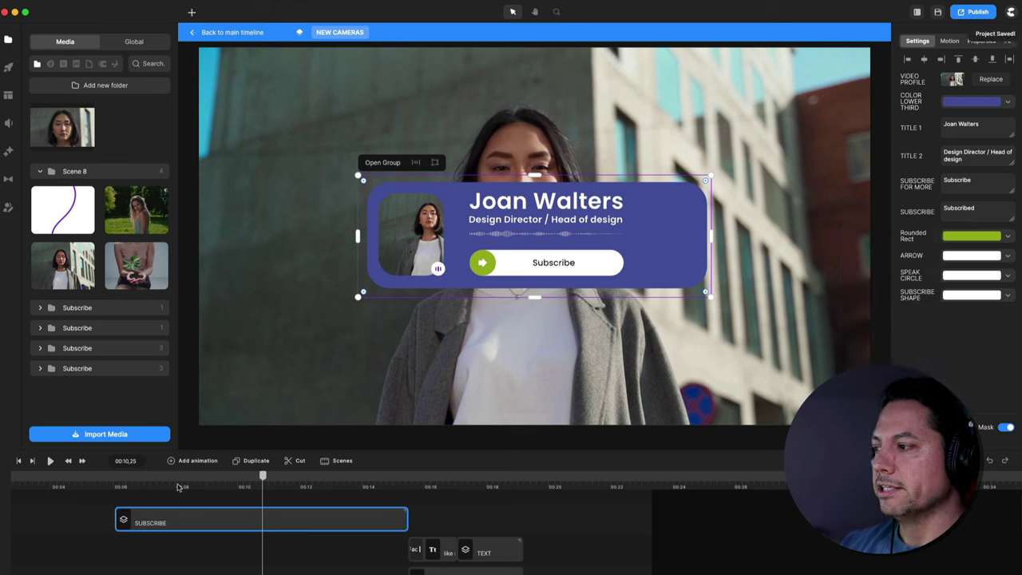
Play the recoloured Subscribe animation from about 00:06 through to the Subscribed state
{"action": "left_click", "coordinate": [135, 485]}
{"action": "key", "text": "space"}
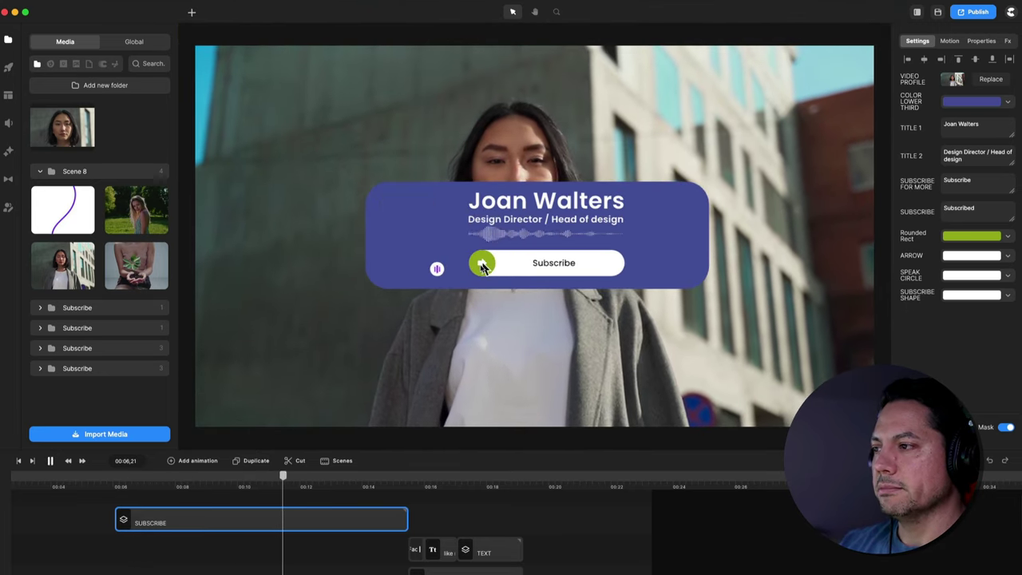
{"action": "left_click", "coordinate": [572, 268]}
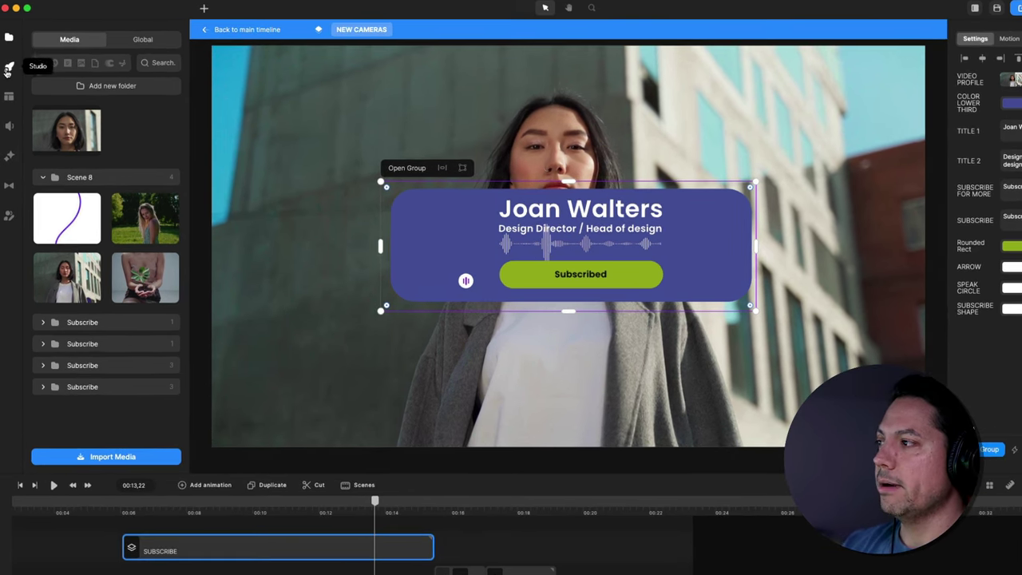
Replace the SUBSCRIBE clip with the dark "Your Channel" Subscribe element from the Studio library, ending where the text clips start
{"action": "left_click", "coordinate": [6, 71]}
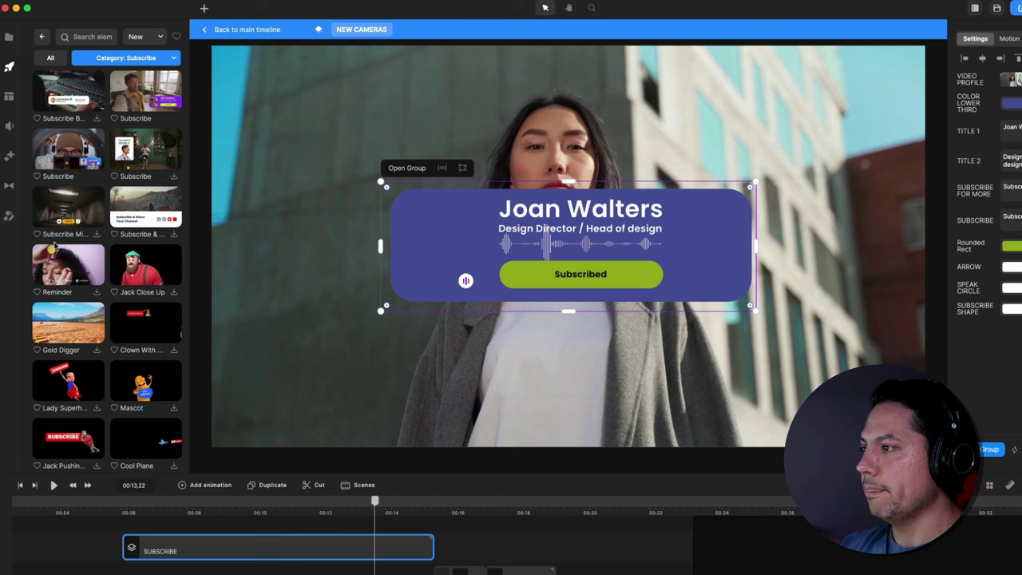
{"action": "scroll", "coordinate": [120, 295], "scroll_direction": "down", "scroll_amount": 5}
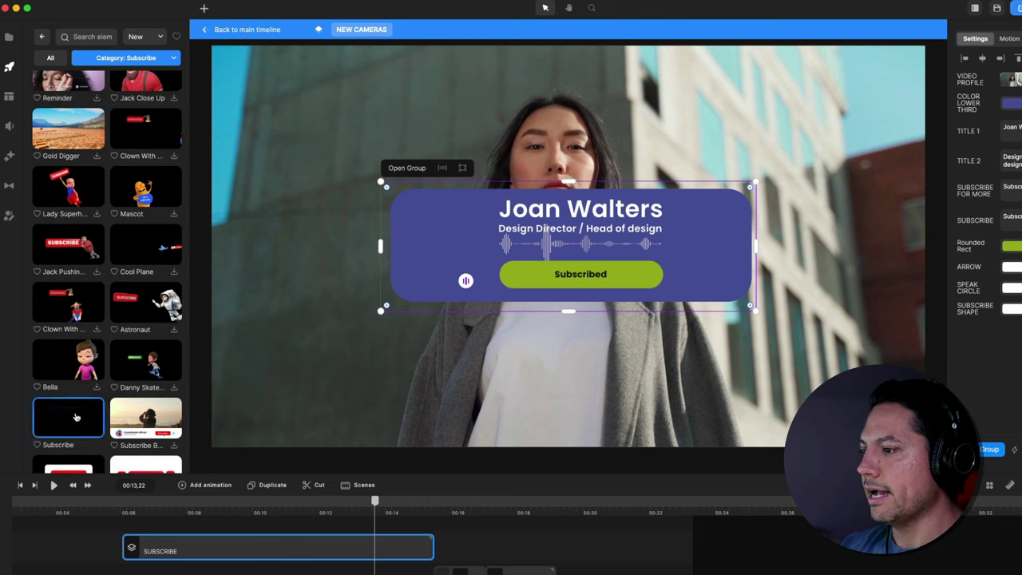
{"action": "key", "text": "Delete"}
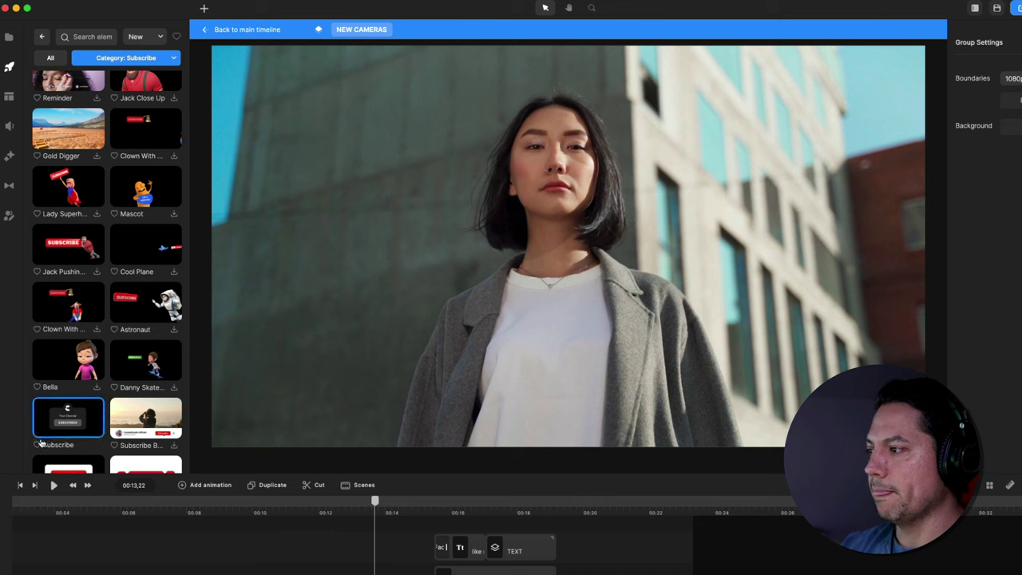
{"action": "left_click_drag", "start_coordinate": [68, 416], "coordinate": [272, 364]}
{"action": "left_click_drag", "start_coordinate": [477, 559], "coordinate": [294, 562]}
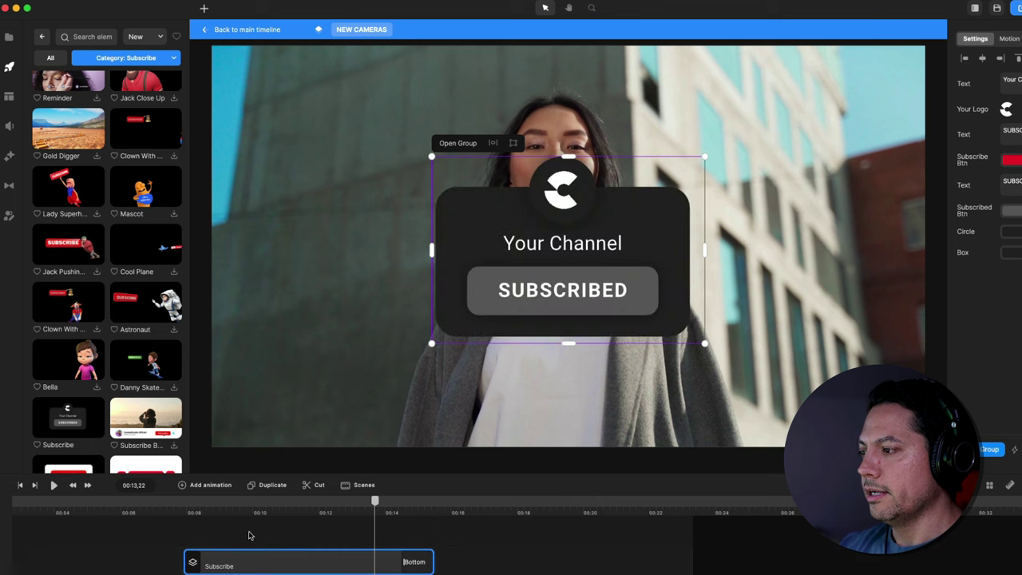
Shrink the channel card at 00:09,27 and move it to the lower centre of the frame, below the woman's face
{"action": "left_click", "coordinate": [233, 504]}
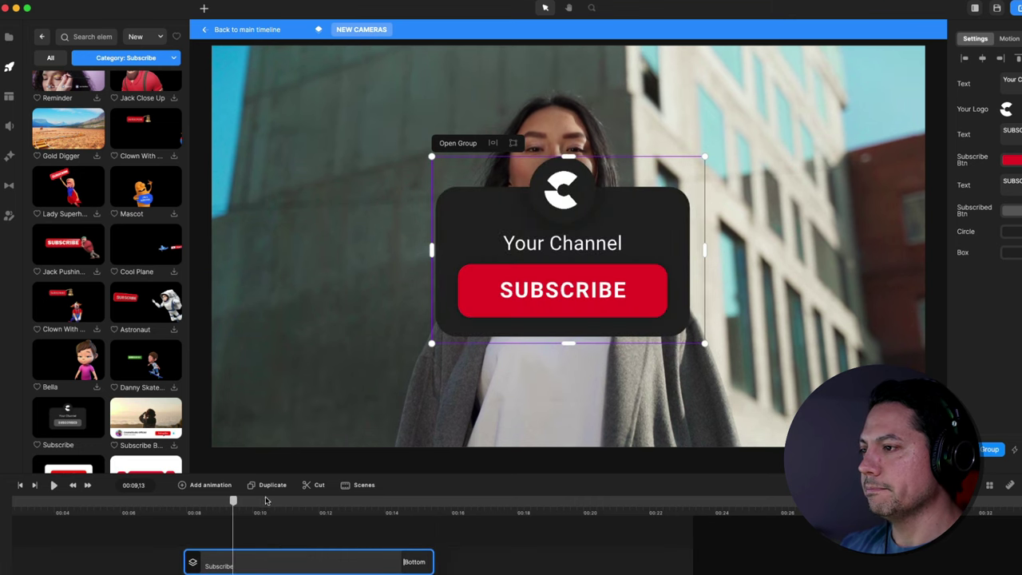
{"action": "left_click_drag", "start_coordinate": [234, 505], "coordinate": [253, 513]}
{"action": "left_click", "coordinate": [249, 512]}
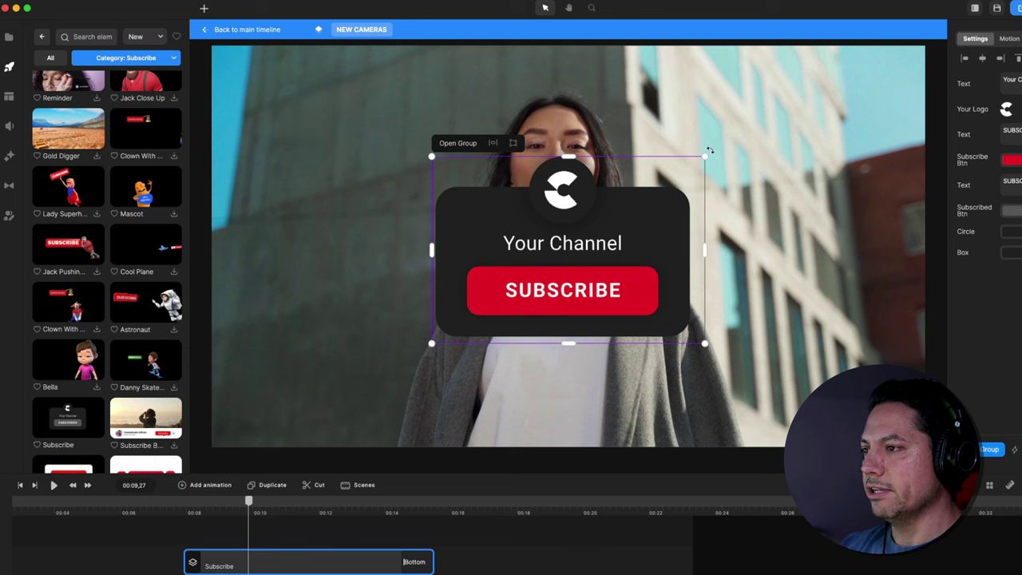
{"action": "left_click_drag", "start_coordinate": [704, 155], "coordinate": [633, 200]}
{"action": "left_click_drag", "start_coordinate": [554, 268], "coordinate": [587, 360]}
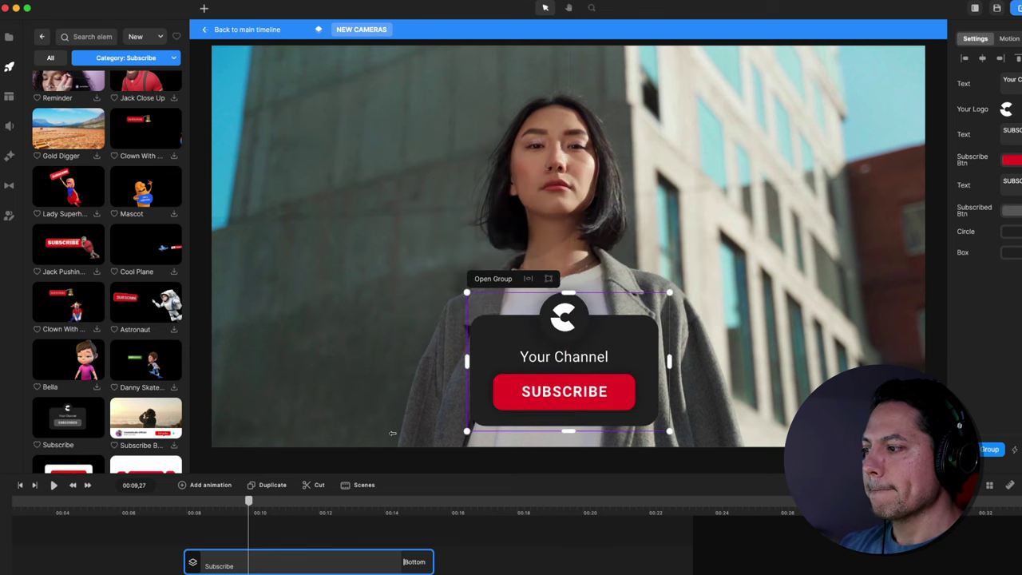
Replace "Your" in the card's channel text with the woman's first name in possessive form, at 00:10,10
{"action": "left_click", "coordinate": [262, 502]}
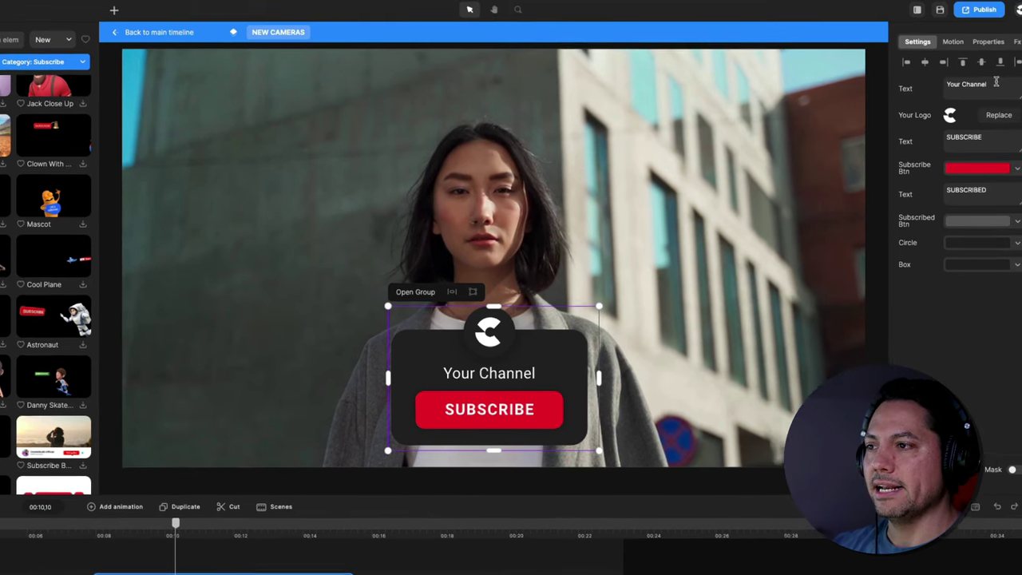
{"action": "left_click", "coordinate": [1014, 80]}
{"action": "left_click", "coordinate": [1021, 83]}
{"action": "double_click", "coordinate": [939, 87]}
{"action": "type", "text": "Joan's"}
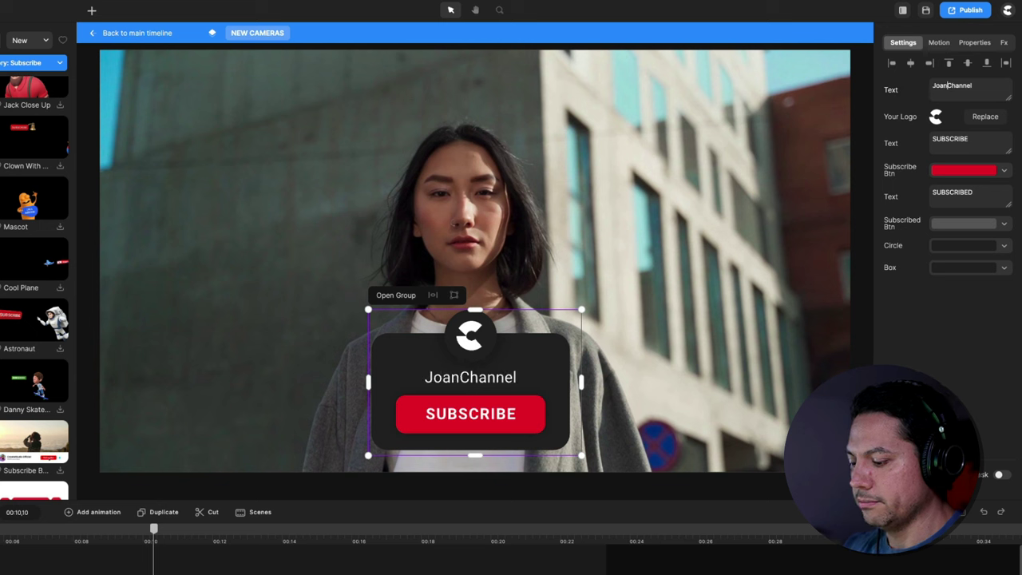